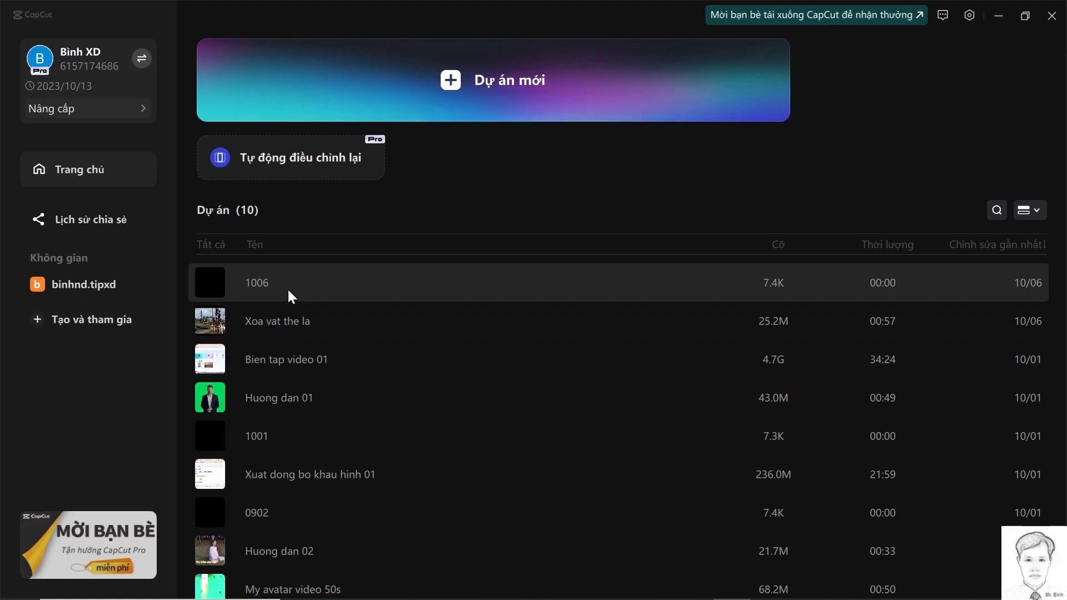
Open project 1006 and import Truc thang PCCC.mp4, Co gai tap Yoga.mp4 and Doan tau nhat ban 01.mp4
left_click(289, 290)
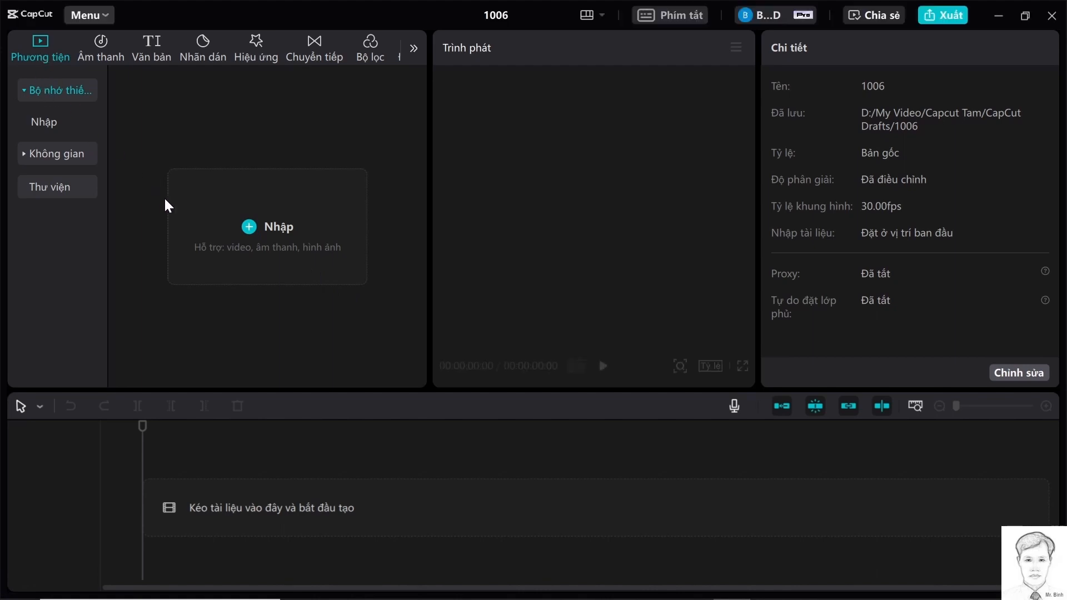
left_click(250, 228)
left_click_drag(755, 336, 756, 404)
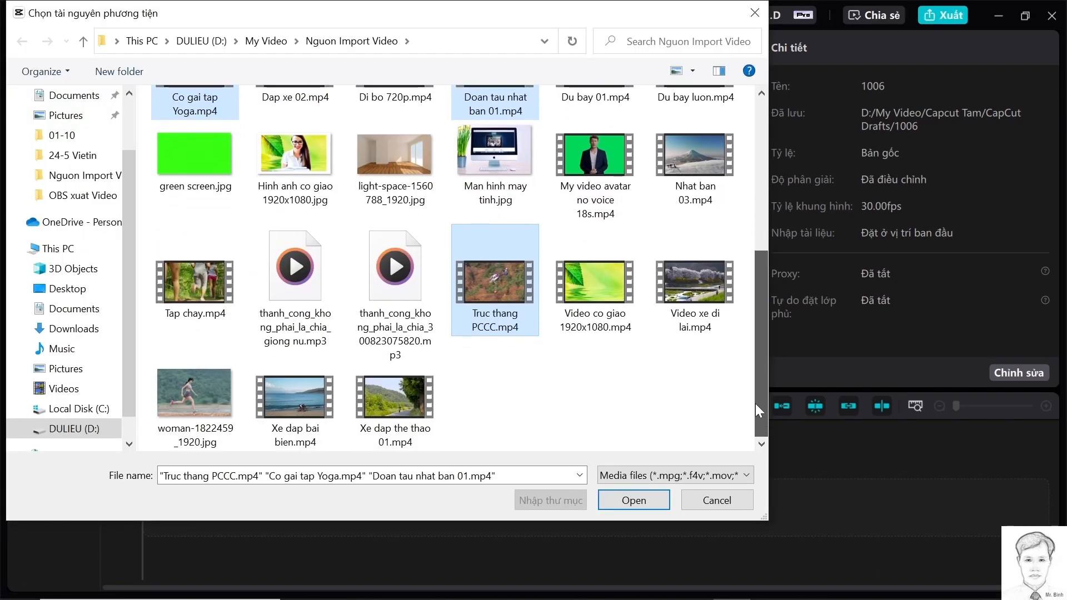
left_click(630, 502)
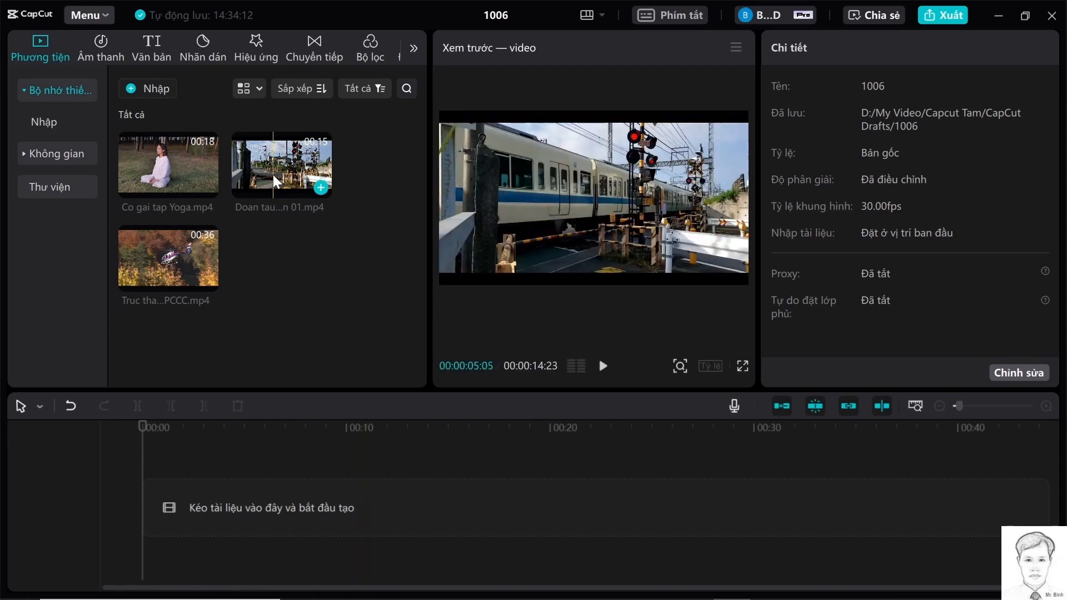
Place Doan tau nhat ban 01.mp4 at the timeline start and paste a copy on the track above, past the 20-second mark
left_click_drag(267, 166, 143, 507)
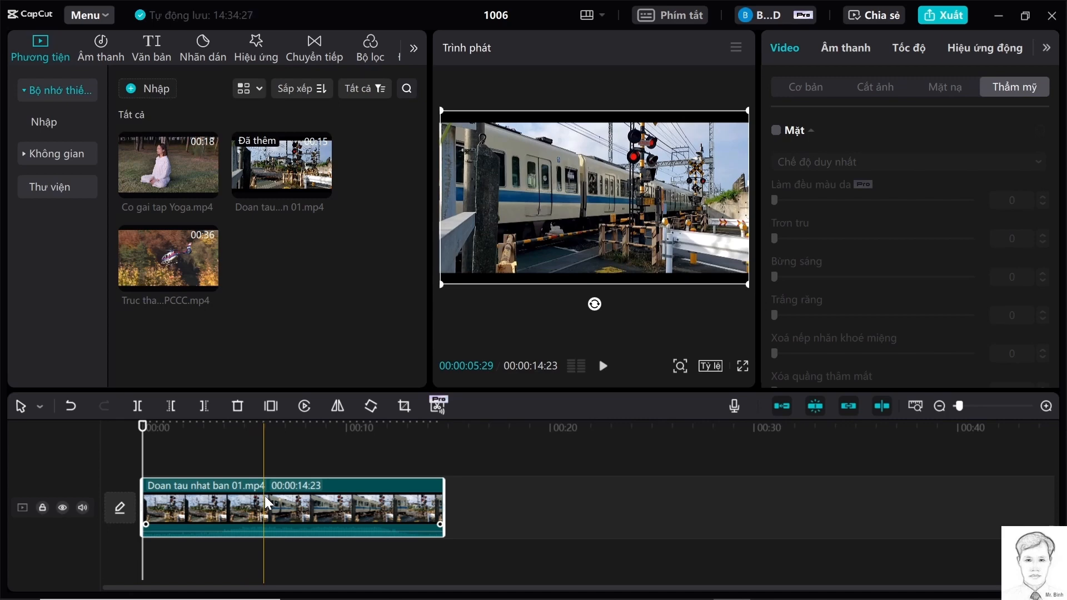
left_click(568, 496)
key("ctrl+v")
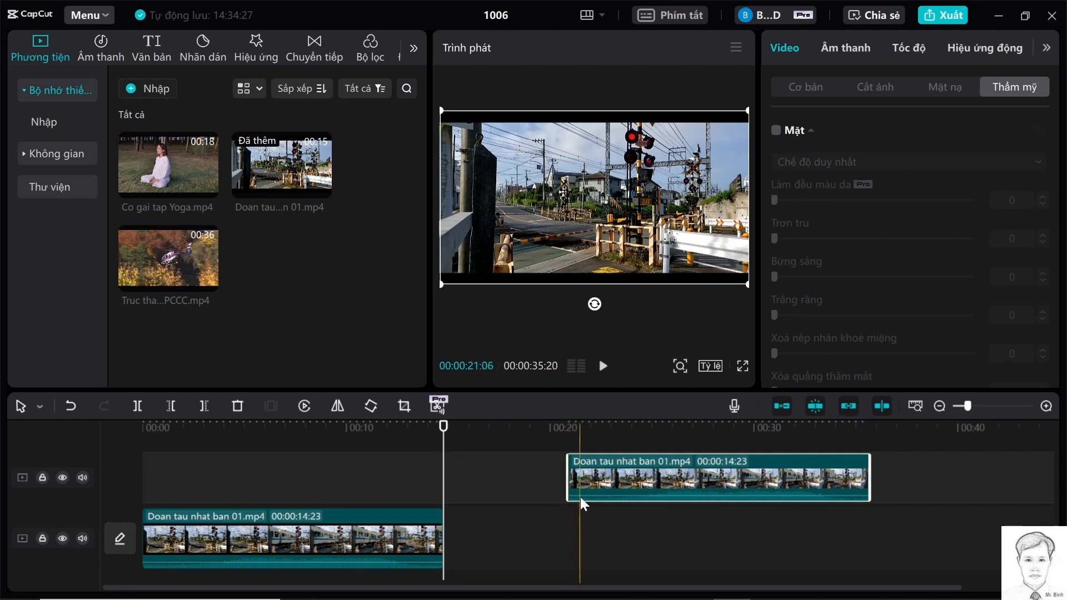
Create a freeze frame from the first frame of the main-track train clip and delete the moving clip that follows it
left_click(314, 516)
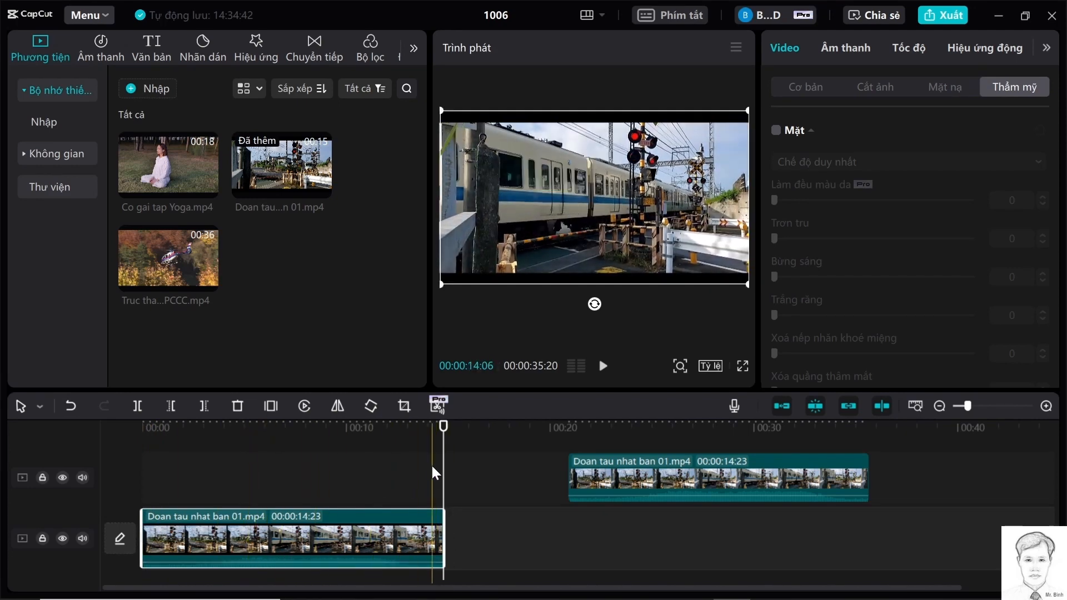
left_click_drag(443, 463, 118, 472)
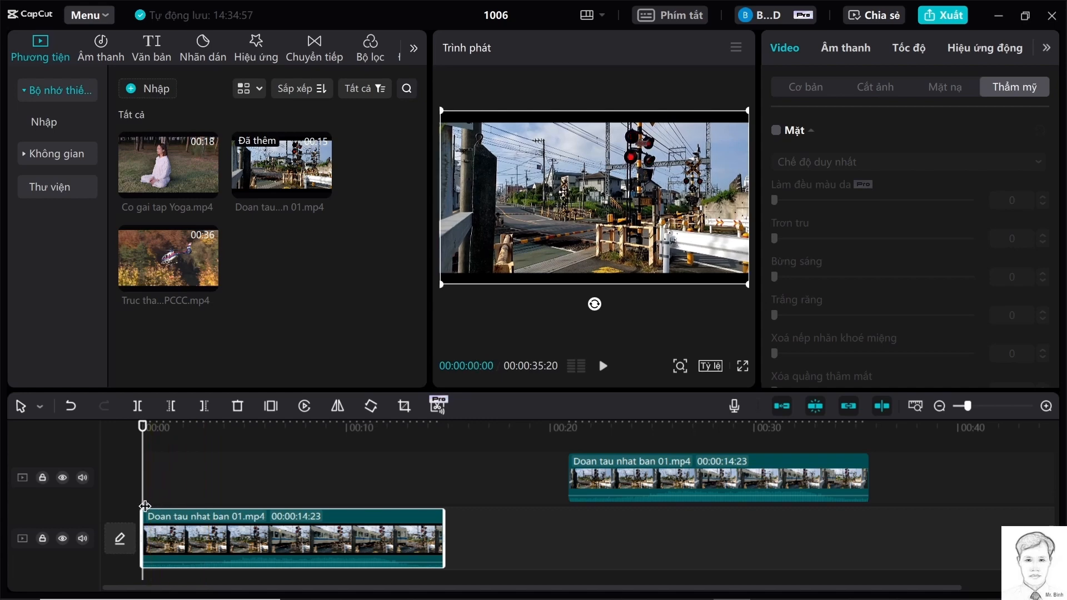
left_click(271, 406)
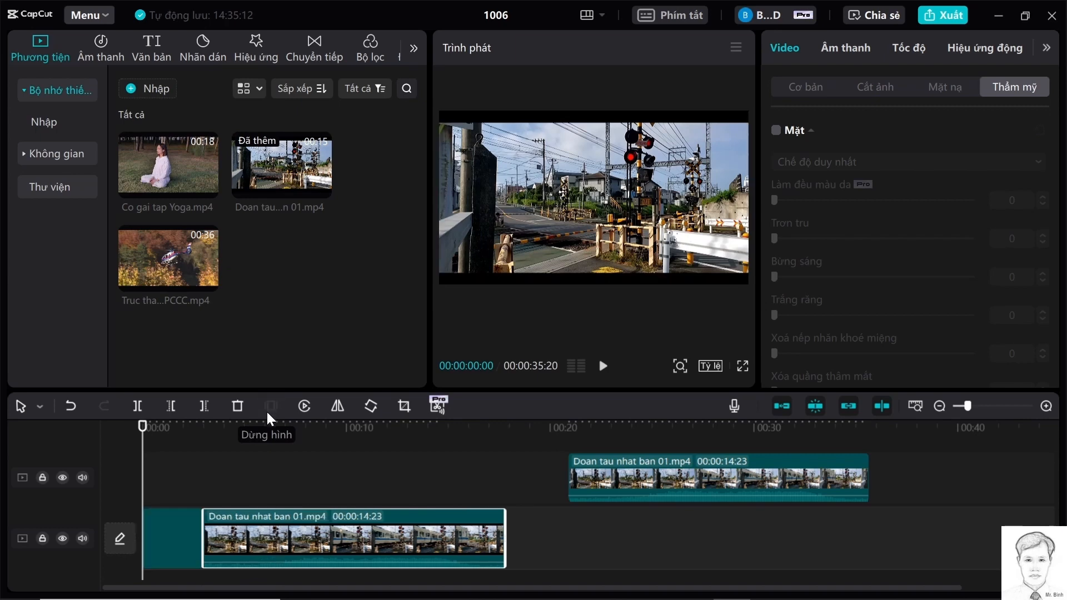
mouse_move(144, 479)
left_mouse_down()
mouse_move(202, 483)
mouse_move(143, 496)
left_mouse_up()
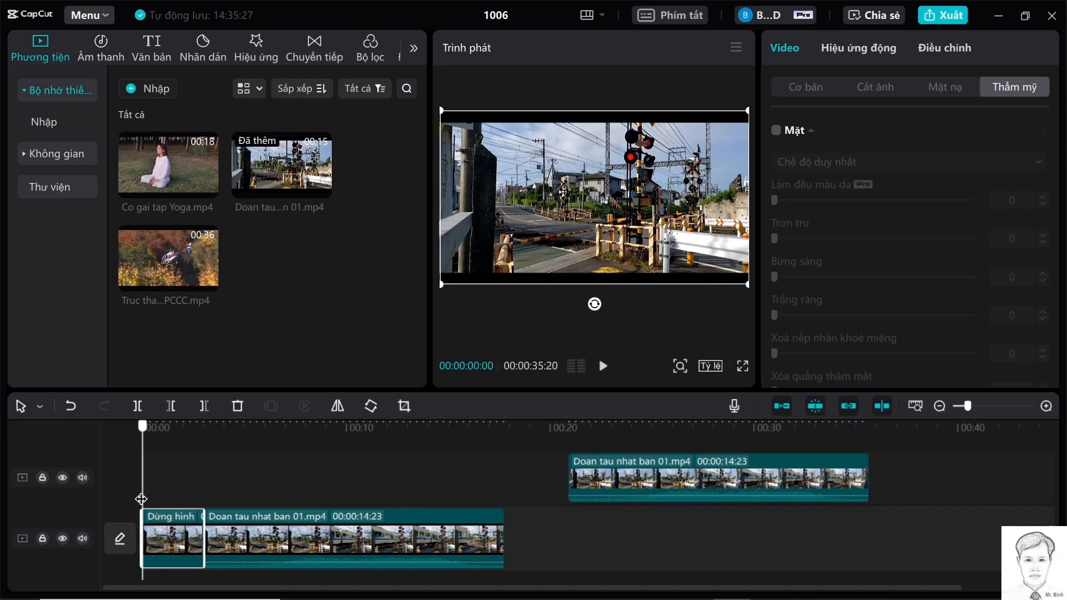
left_click(264, 513)
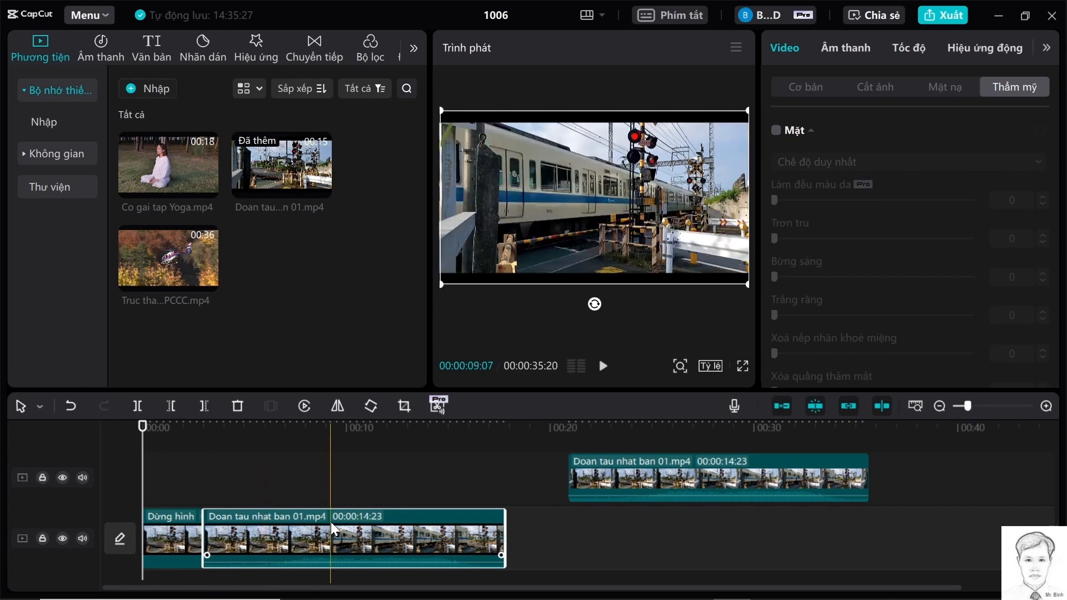
key("Delete")
Move the copied train clip to the timeline start above the freeze frame and extend the freeze frame to 00:00:14:23
left_click(670, 459)
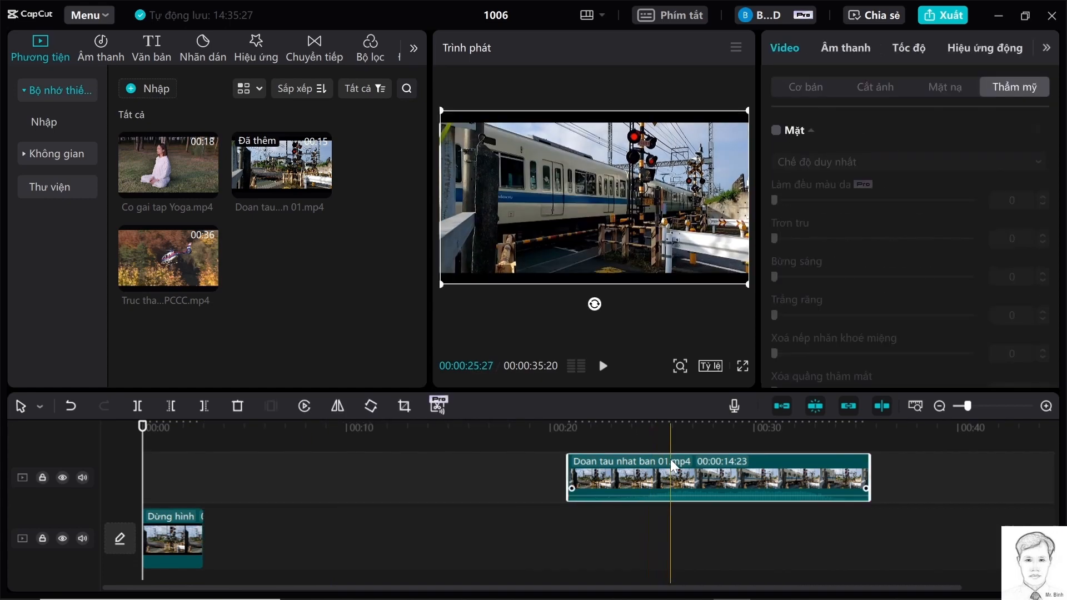
left_click_drag(654, 462, 244, 467)
left_click(172, 542)
left_click_drag(202, 538, 446, 538)
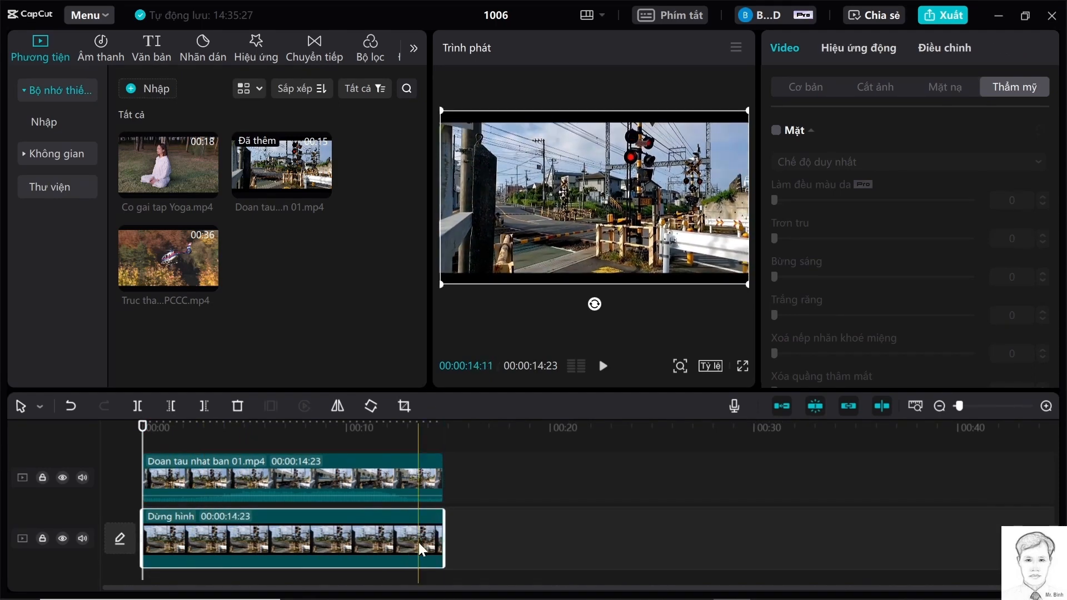
Apply a Split (Tách) mask to the upper train clip, rotated 90° and positioned at X 103, Y -2
left_click(200, 482)
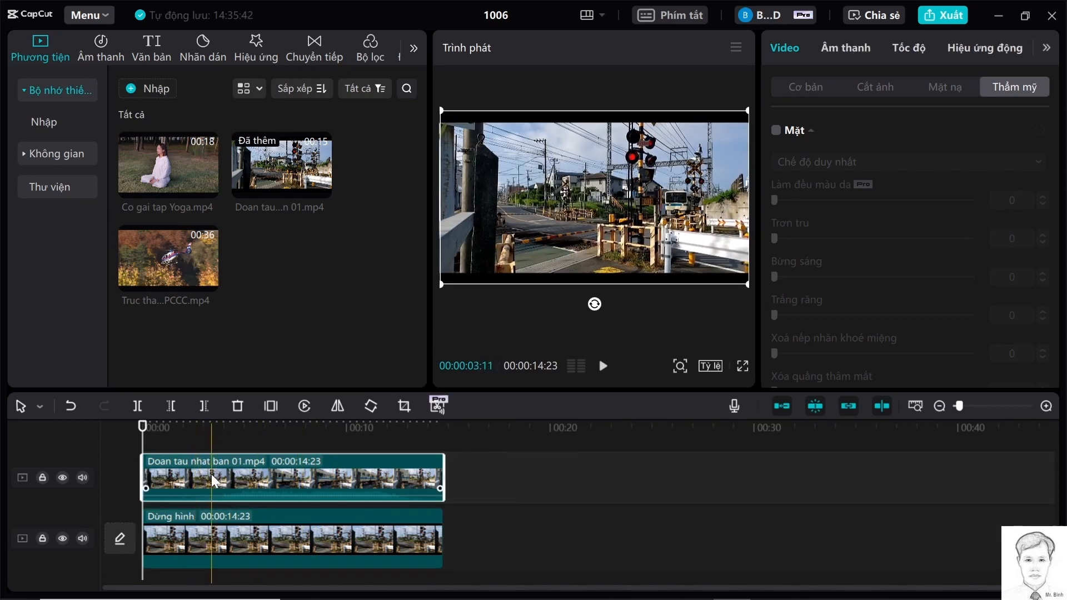
left_click(212, 512)
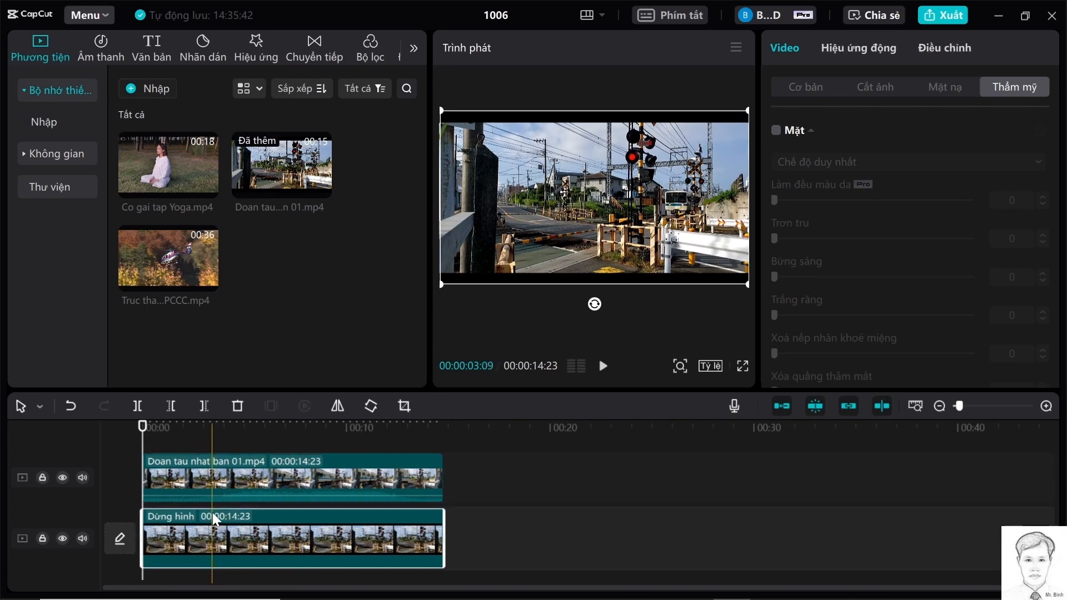
left_click(212, 477)
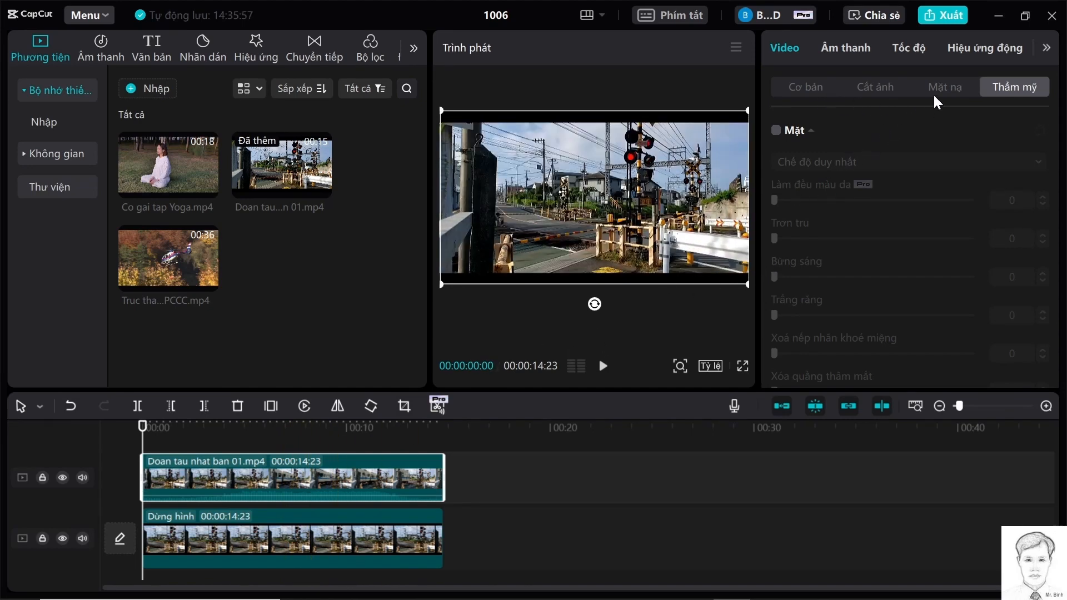
left_click(807, 89)
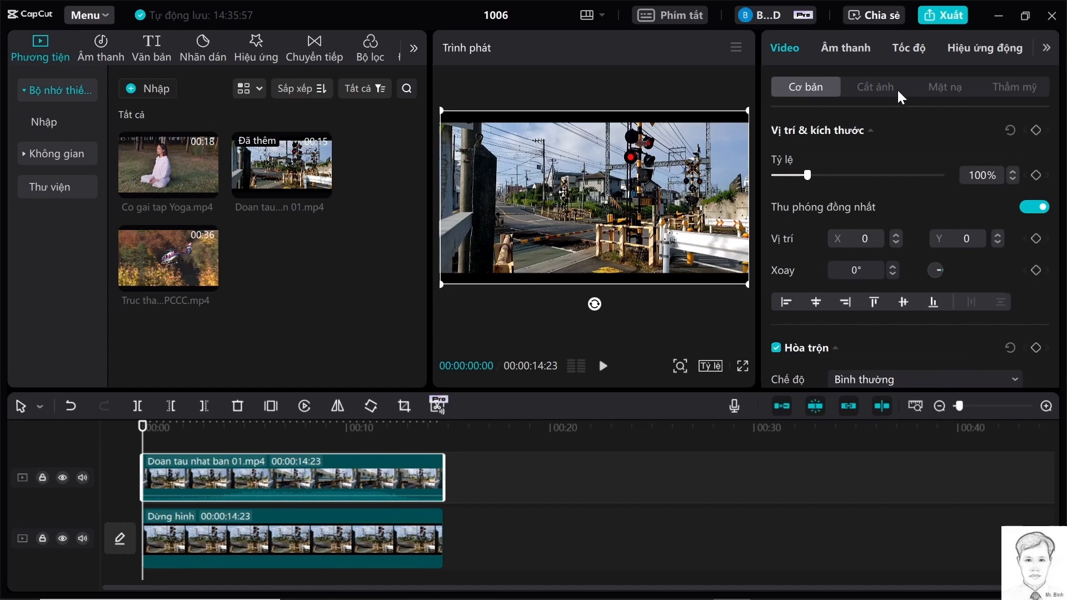
left_click(946, 89)
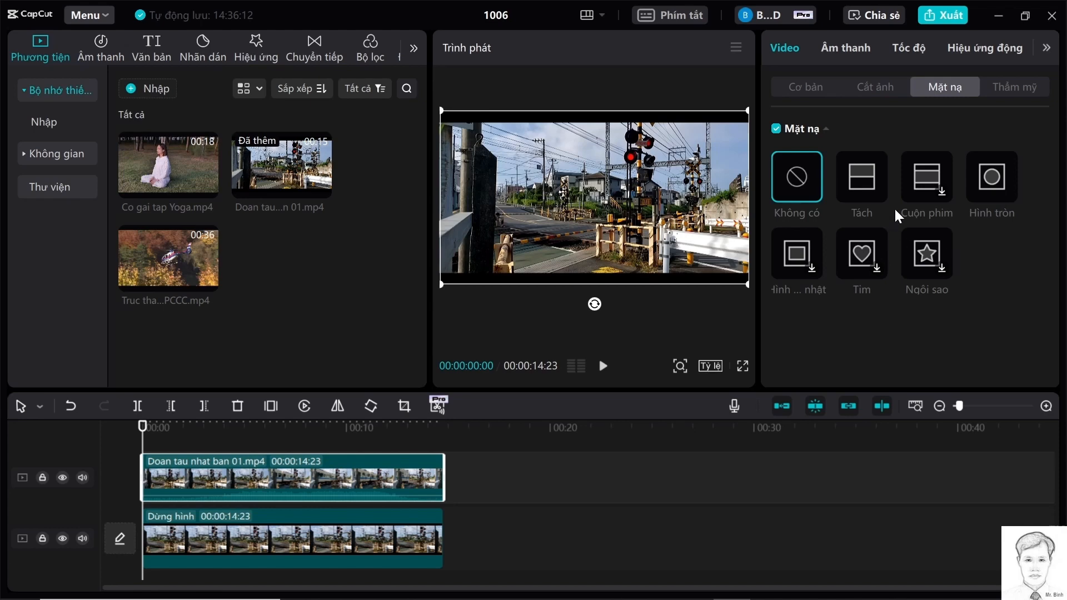
left_click(991, 188)
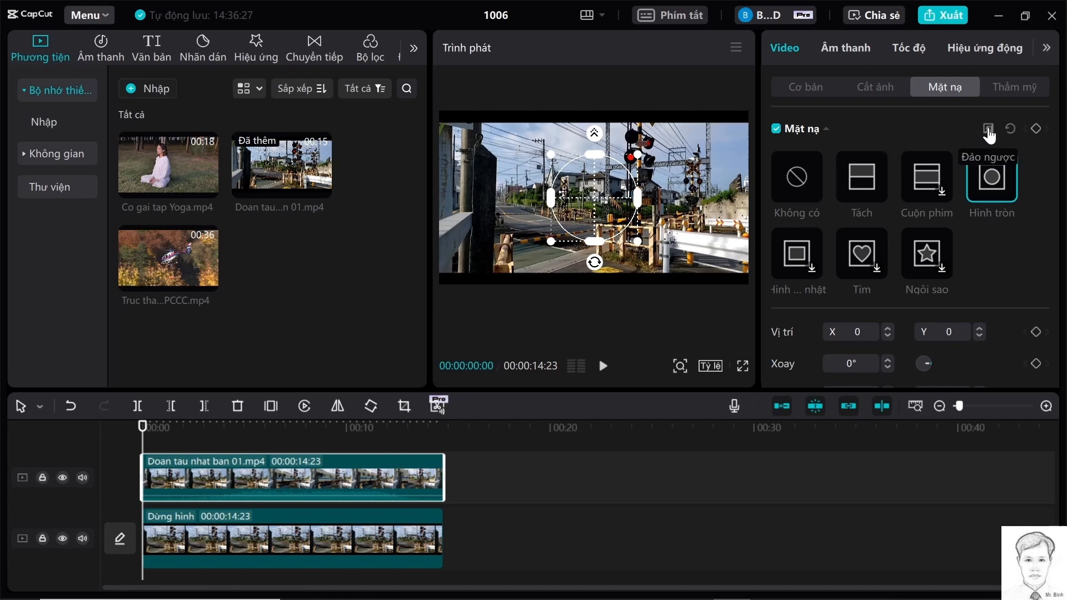
left_click(863, 179)
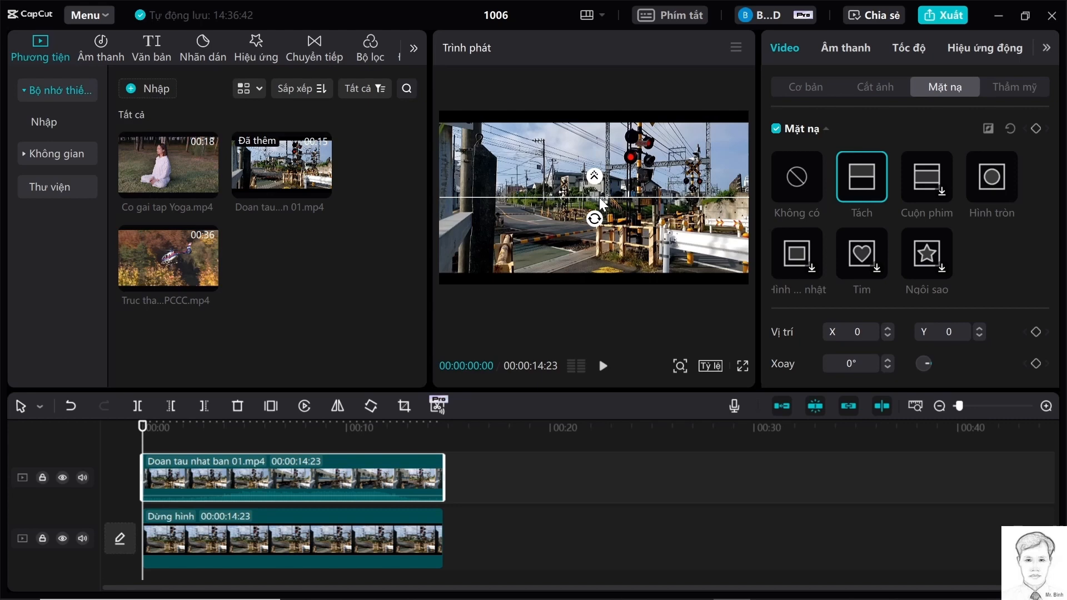
left_click_drag(594, 218, 620, 198)
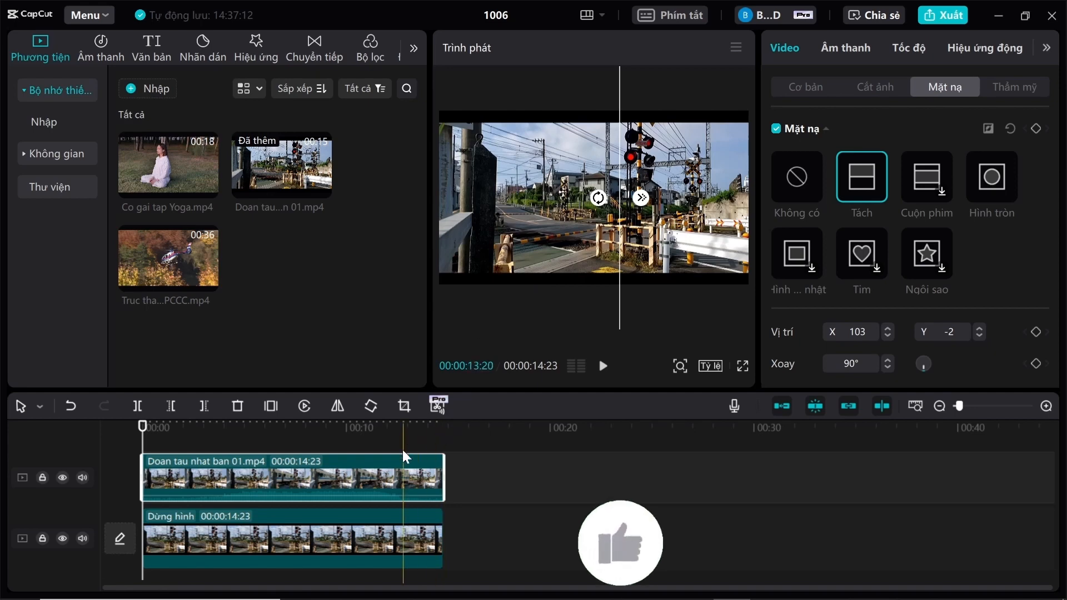
left_click(504, 494)
left_click_drag(444, 448, 452, 496)
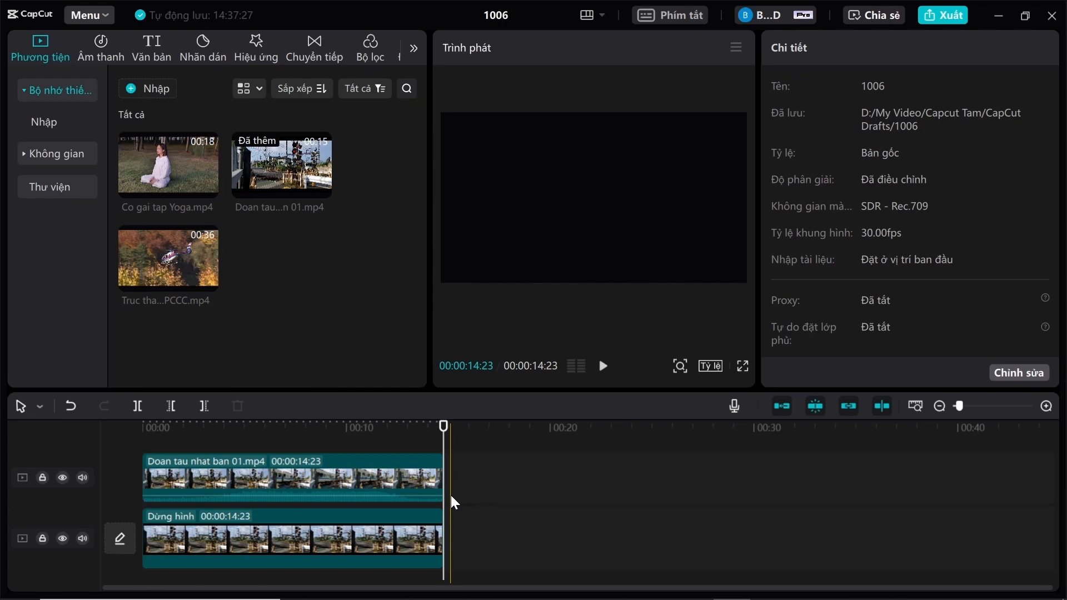
left_click_drag(451, 495, 447, 497)
left_click_drag(443, 429, 426, 433)
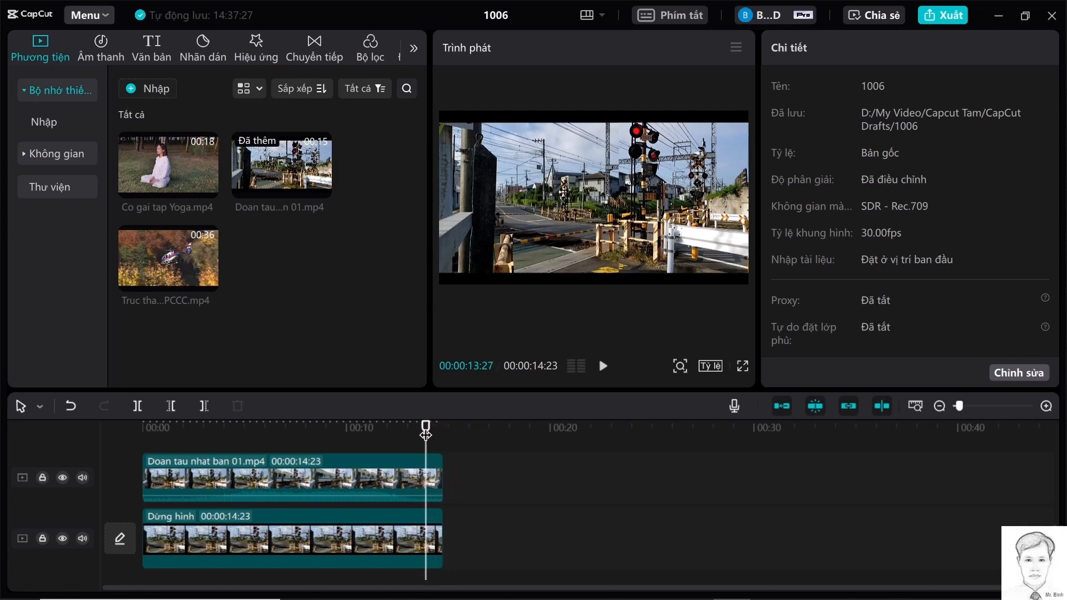
left_click(299, 467)
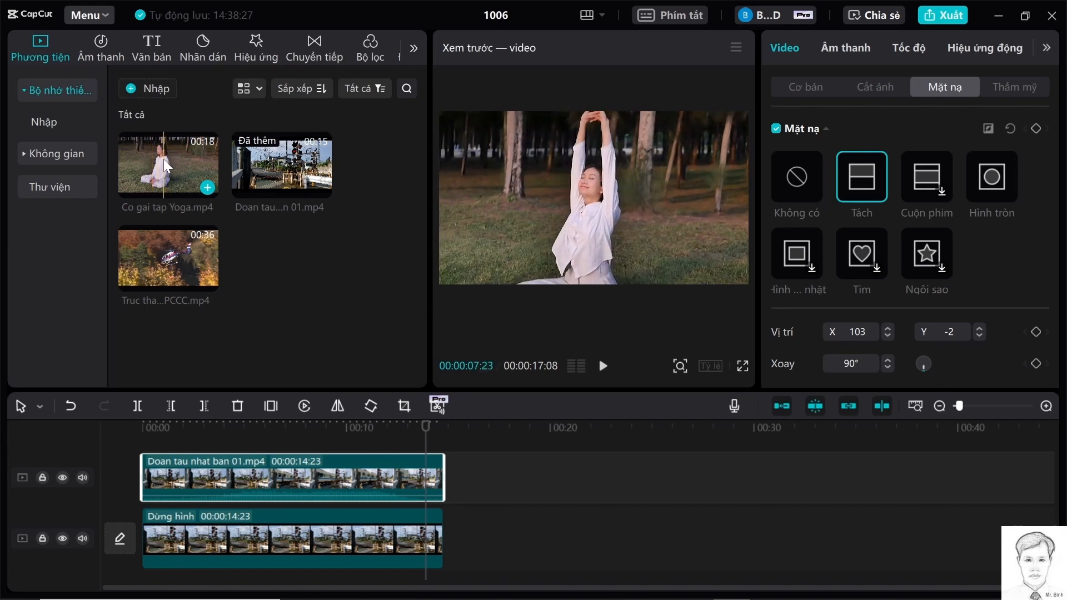
Append Co gai tap Yoga.mp4 after the freeze frame on the main track and stack a pasted copy directly above it
left_click_drag(159, 160, 450, 537)
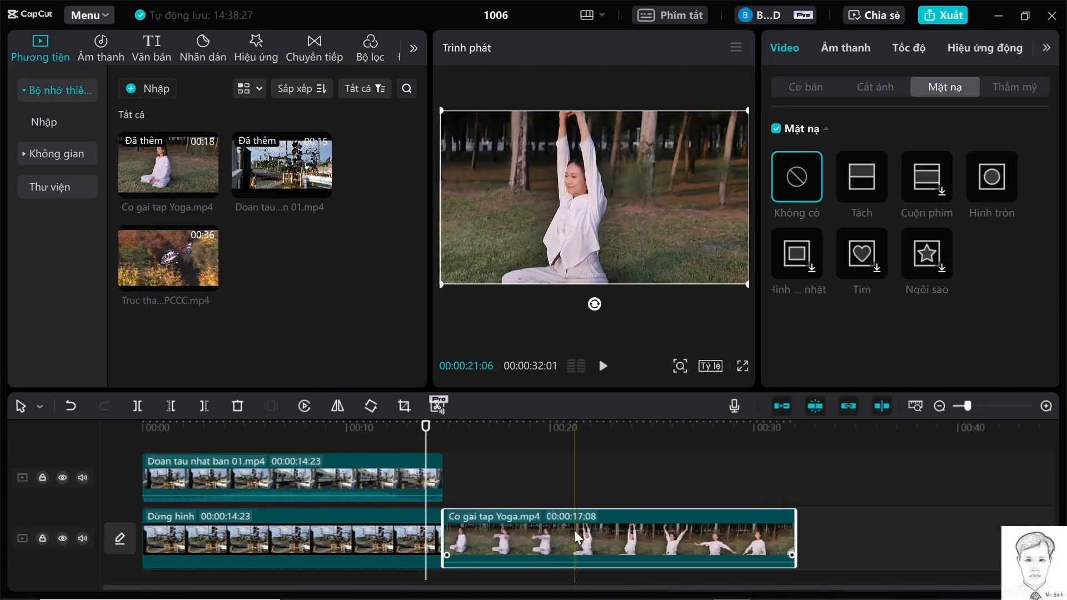
left_click_drag(427, 461, 529, 495)
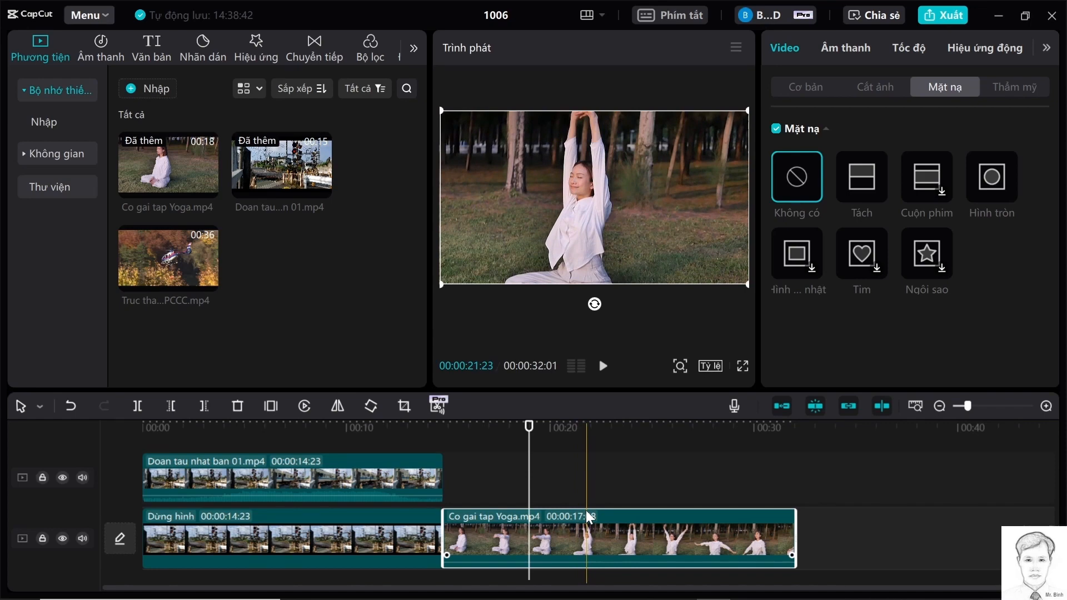
left_click(895, 528)
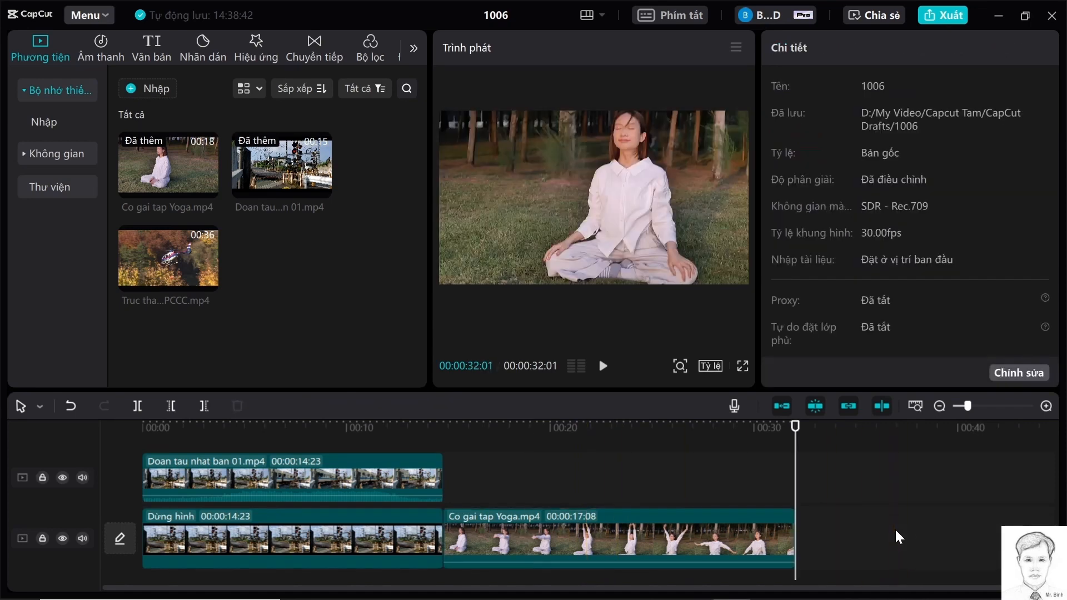
key("ctrl+v")
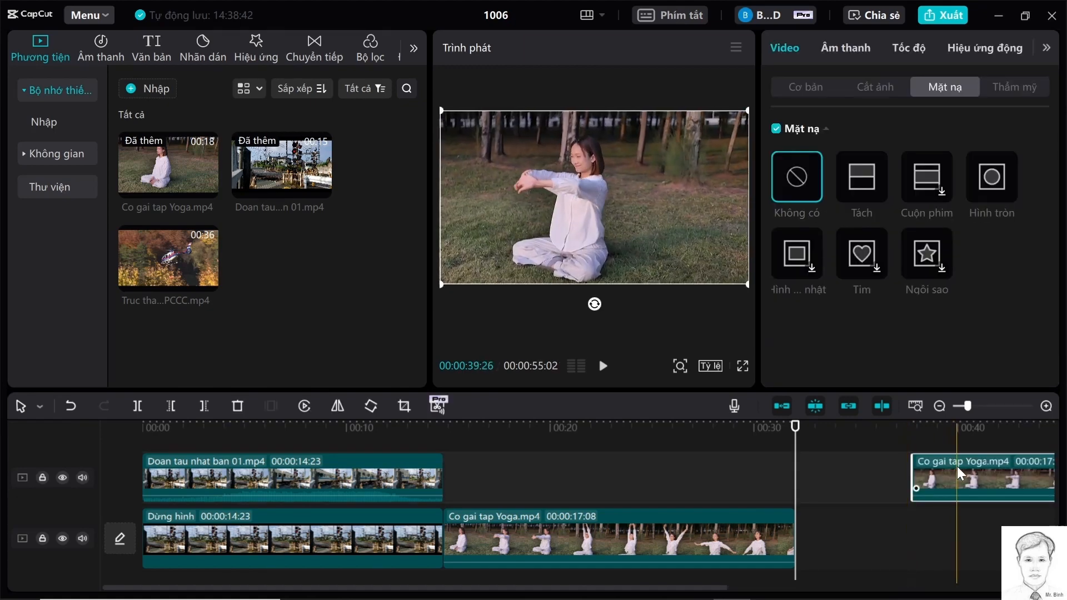
left_click_drag(960, 460, 494, 424)
scroll(621, 477, "down", 3)
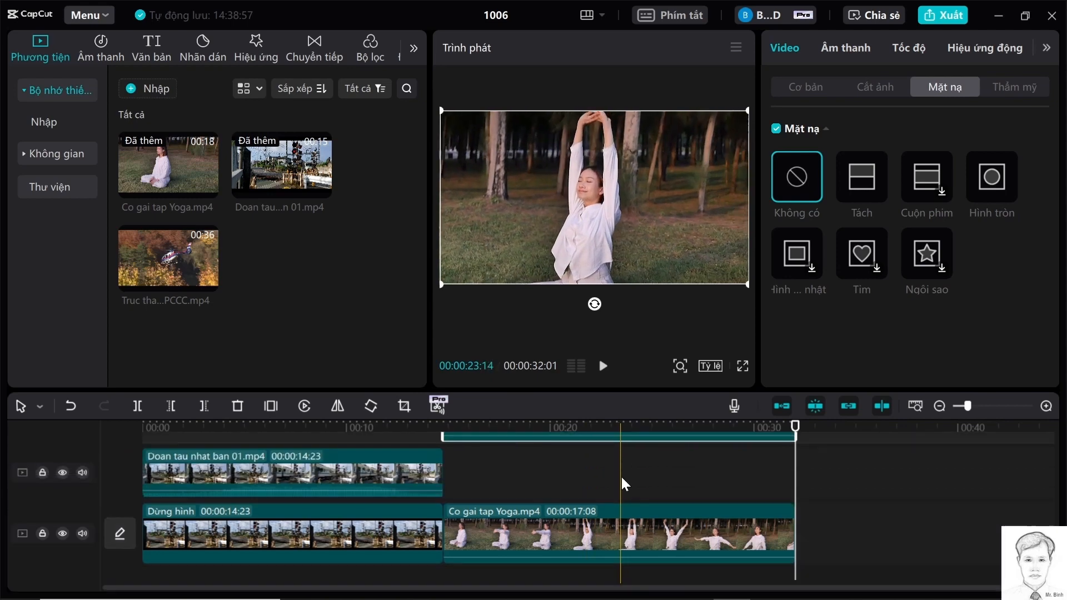
Add the Mờ blur effect from the Lens category near the start of the stacked yoga clips
left_click(522, 517)
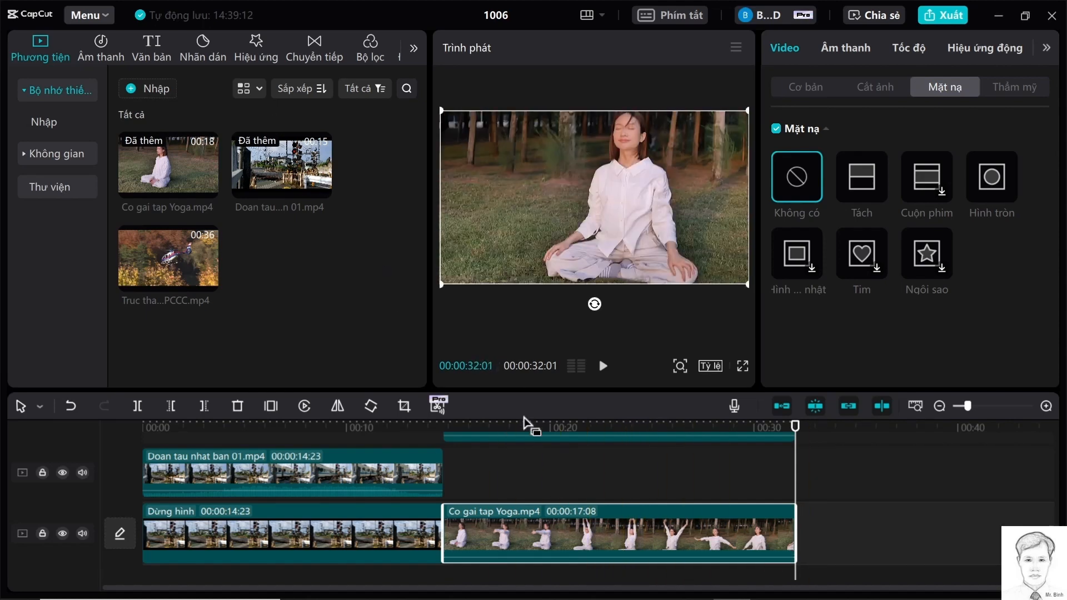
left_click(258, 47)
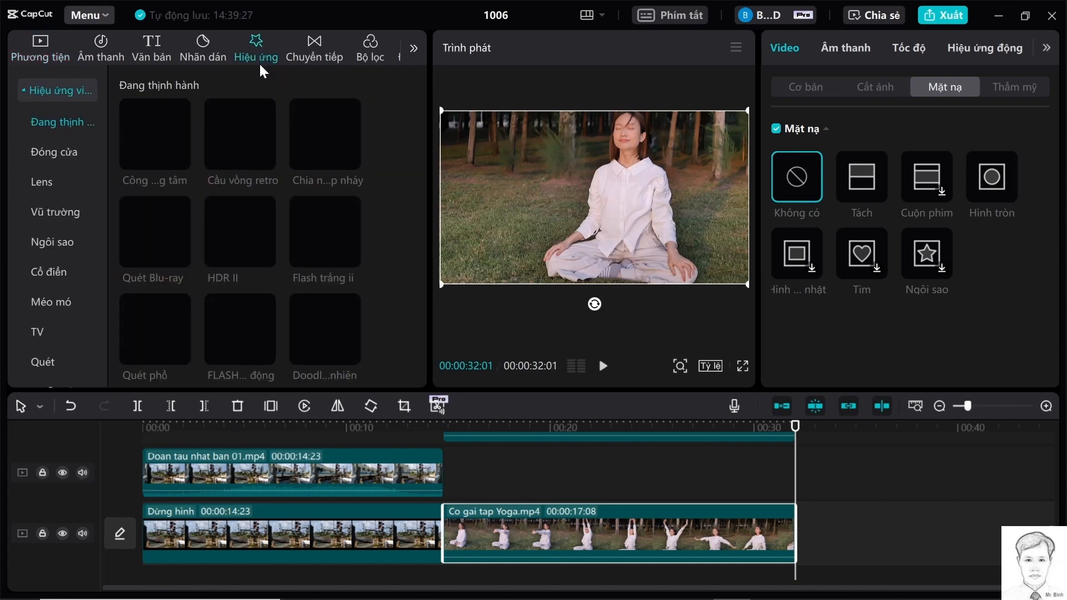
left_click(42, 181)
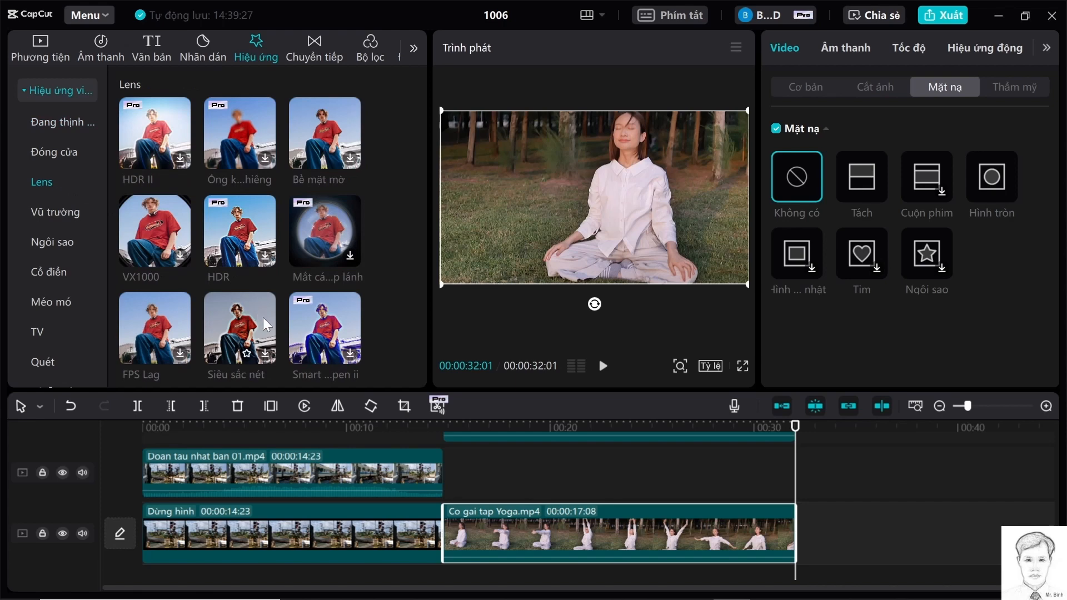
scroll(265, 319, "down", 2)
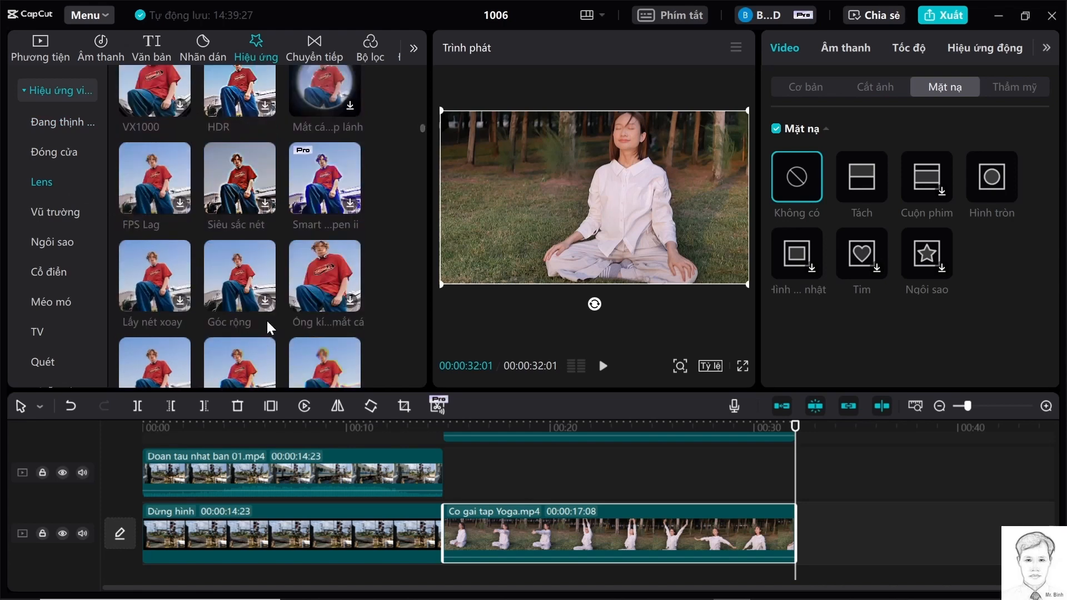
scroll(265, 319, "down", 3)
mouse_move(269, 322)
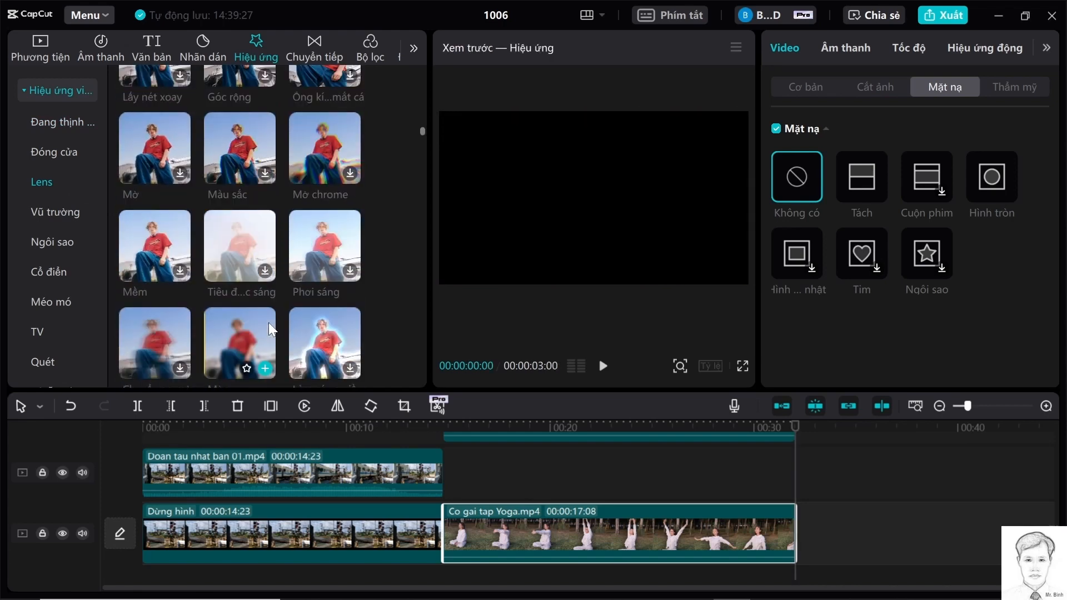
scroll(268, 321, "down", 2)
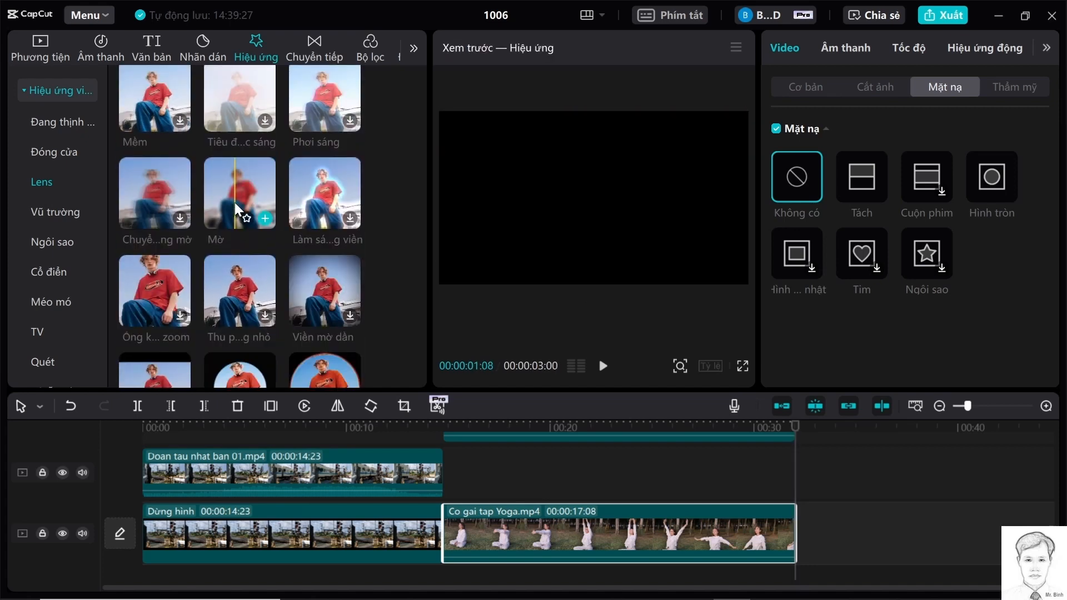
mouse_move(237, 194)
left_mouse_down()
mouse_move(340, 314)
mouse_move(451, 476)
left_mouse_up()
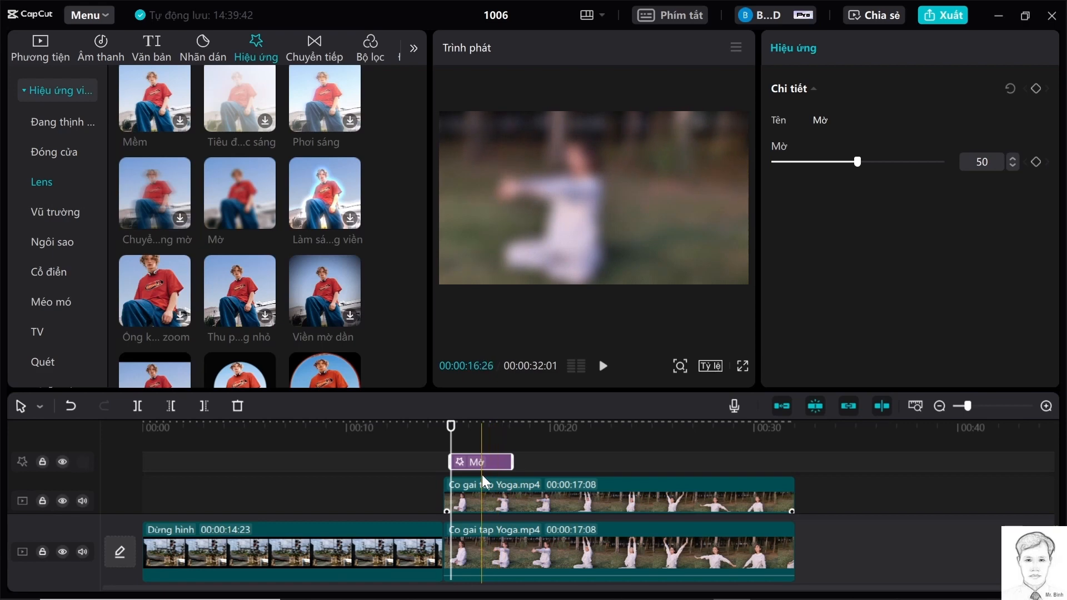
Enable free overlay placement (Tự do đặt lớp phủ) in the project settings and save them
scroll(481, 474, "down", 2)
scroll(481, 473, "up", 2)
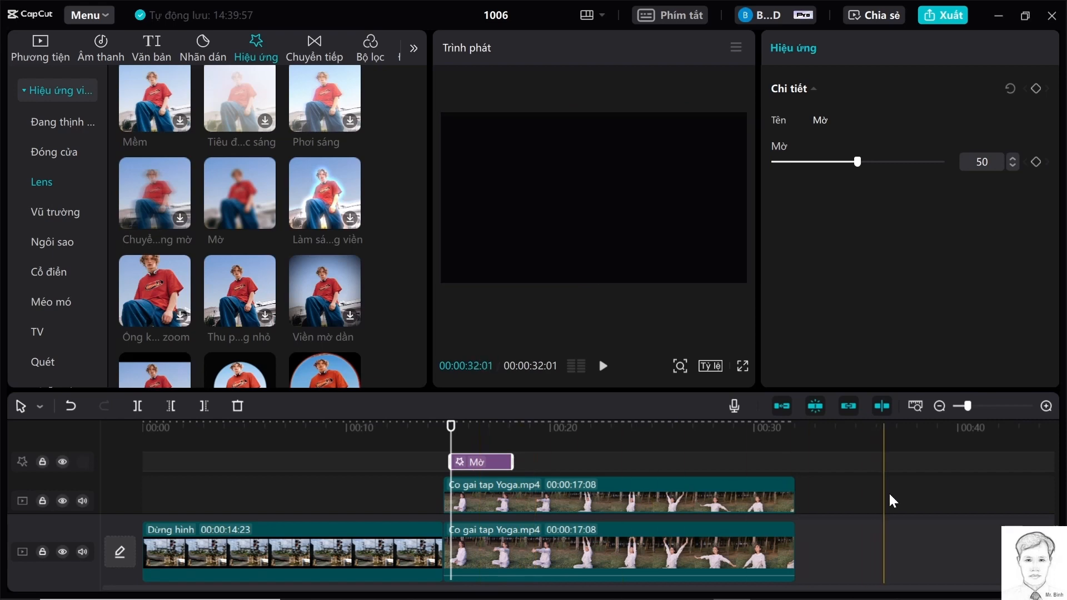
left_click(906, 488)
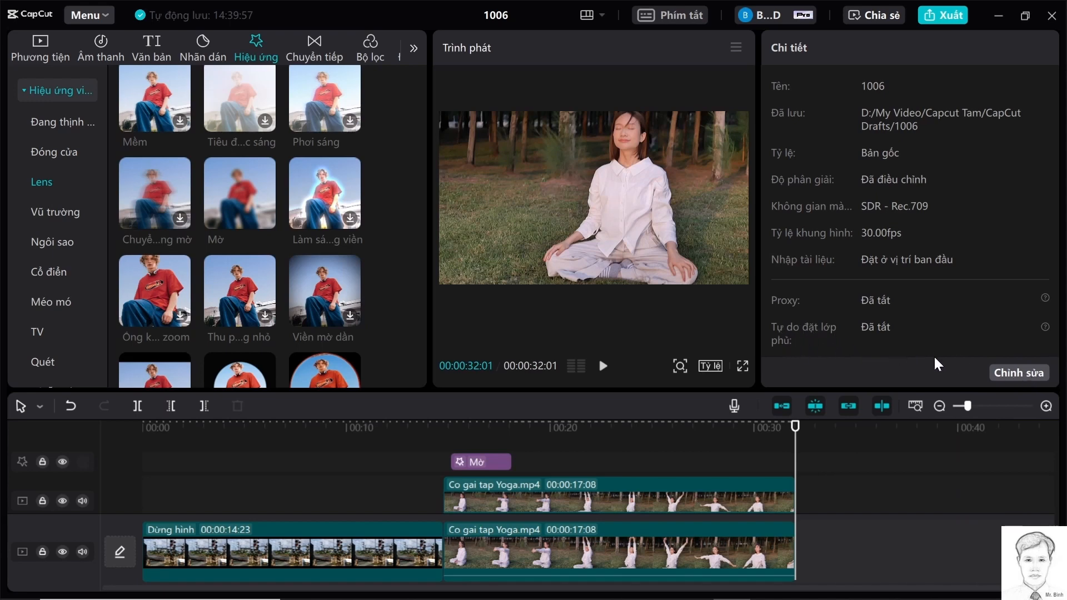
left_click(1022, 374)
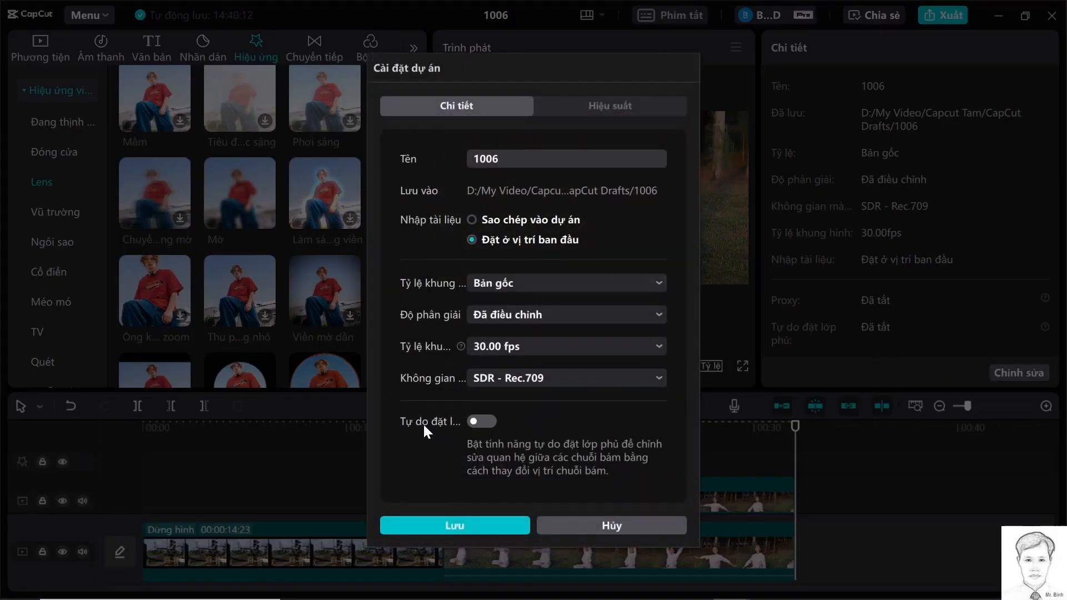
left_click(489, 421)
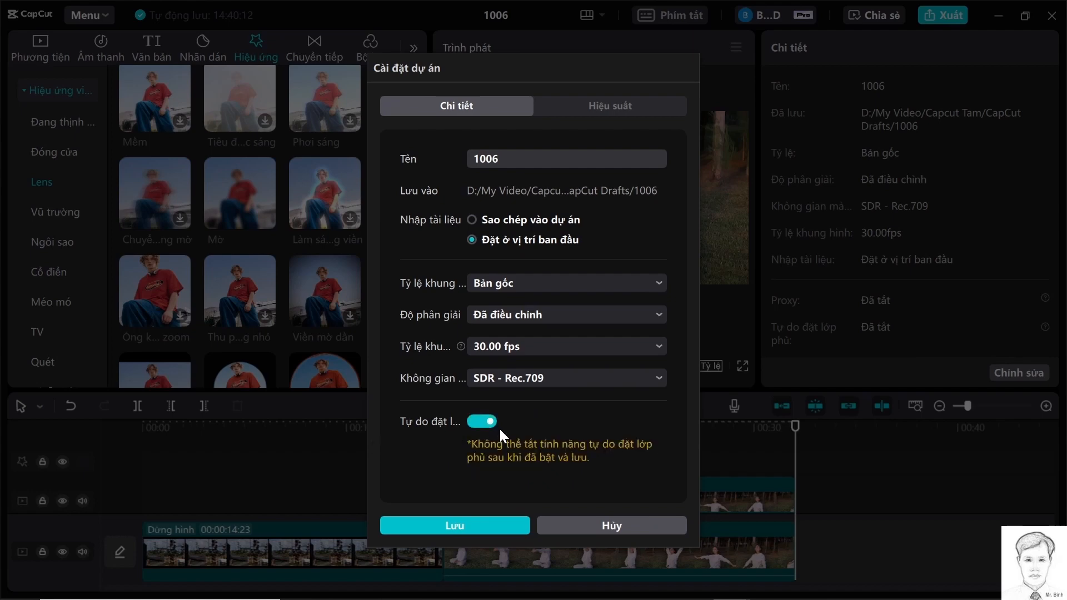
left_click(492, 525)
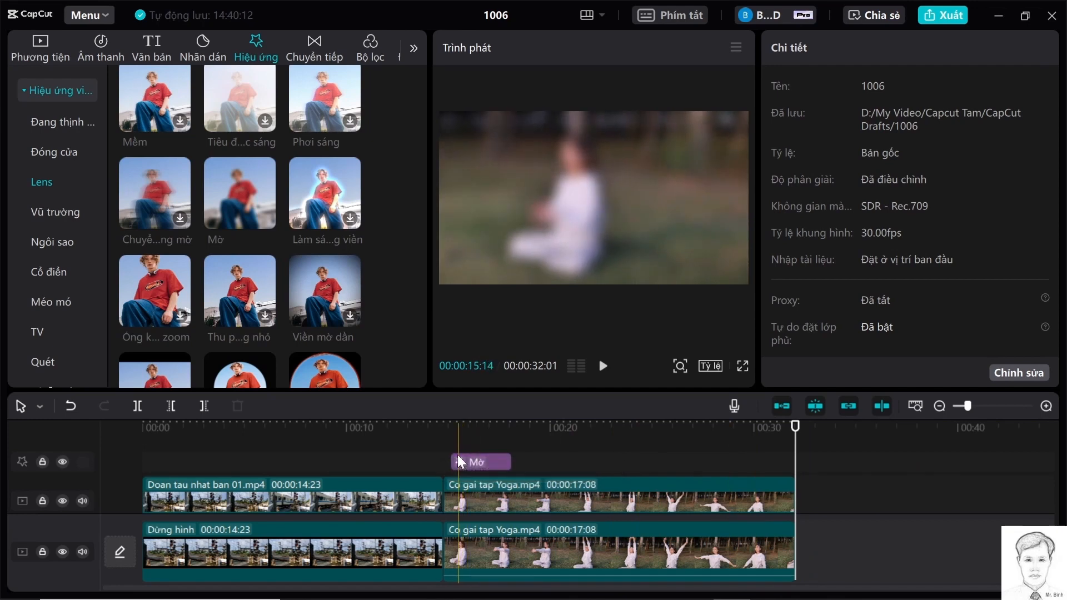
Move the Mờ effect beneath the upper yoga clip, aligned to its start, and extend it to the clip's end at 00:00:32:01
left_click_drag(462, 457, 463, 515)
left_click_drag(519, 482, 468, 483)
scroll(575, 486, "down", 3)
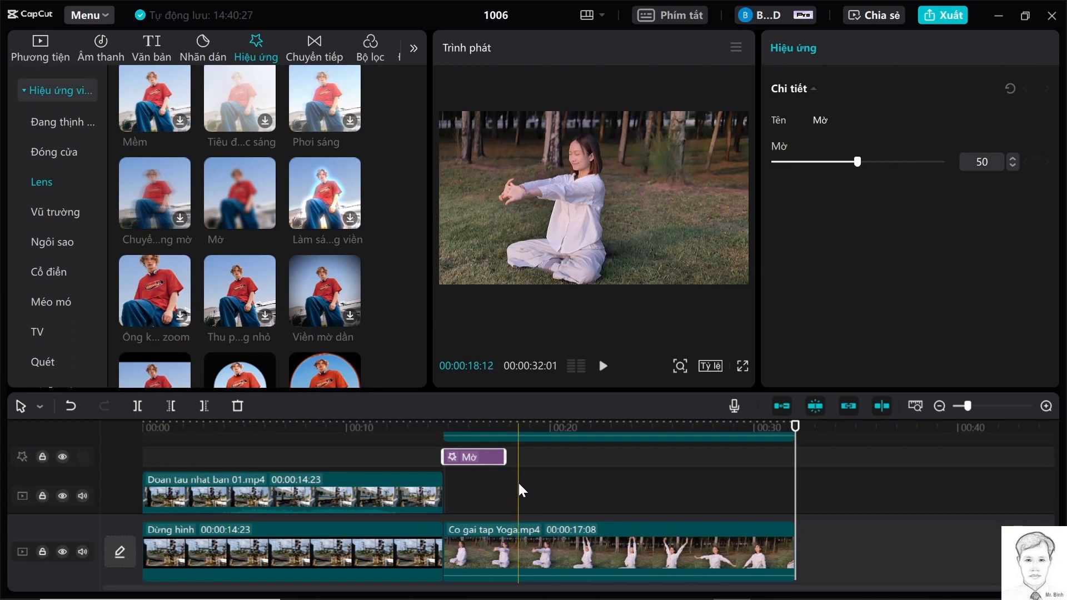
scroll(518, 482, "up", 1)
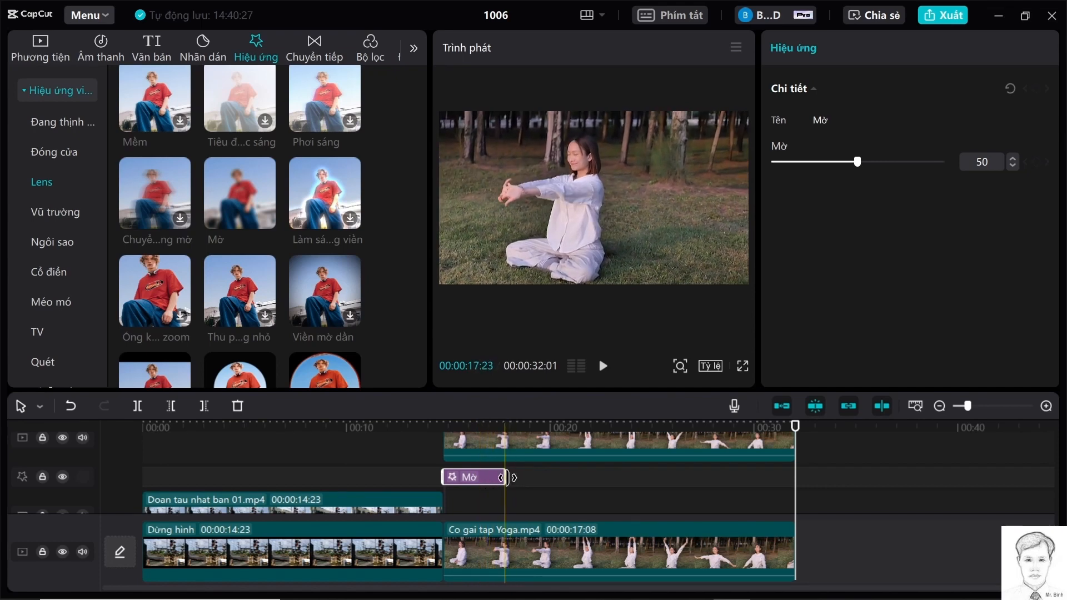
left_click_drag(505, 477, 796, 488)
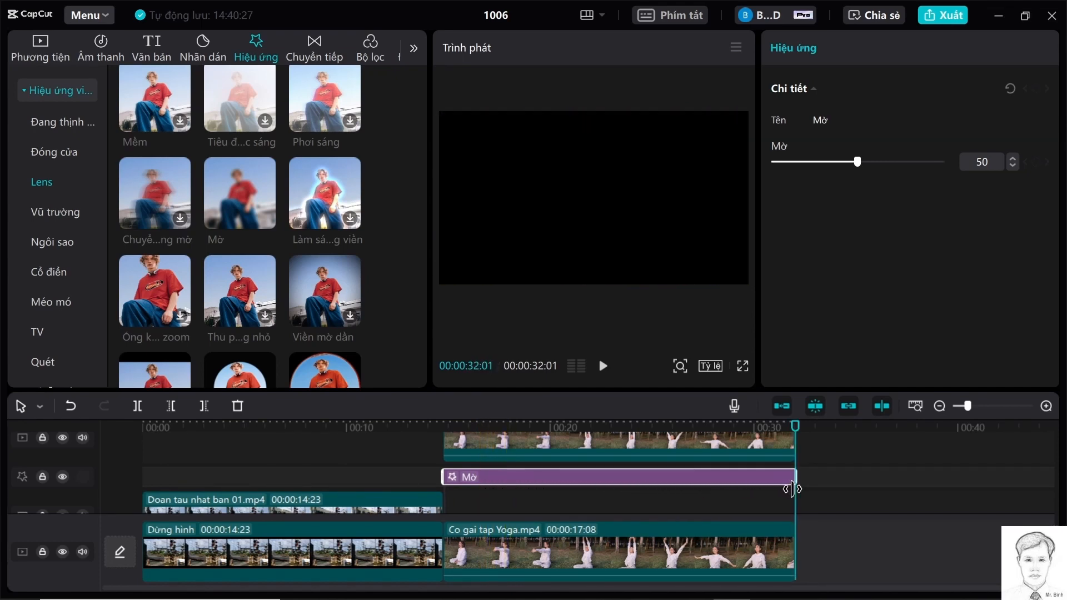
scroll(685, 507, "down", 2)
scroll(622, 503, "up", 3)
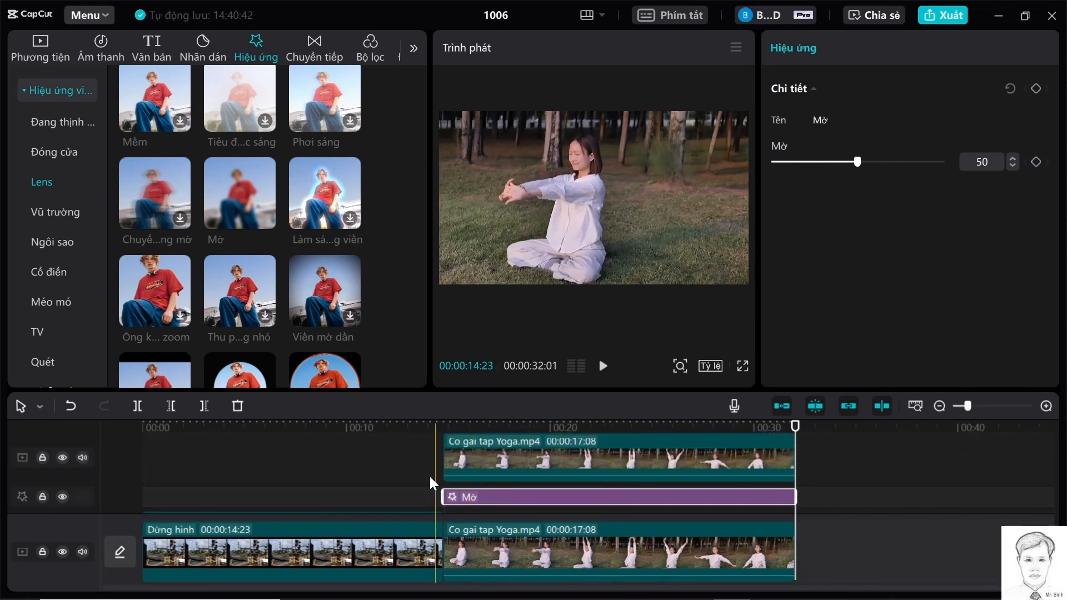
Check the blur on the lower yoga clip with the upper yoga track temporarily hidden, and show that track again
left_click(63, 458)
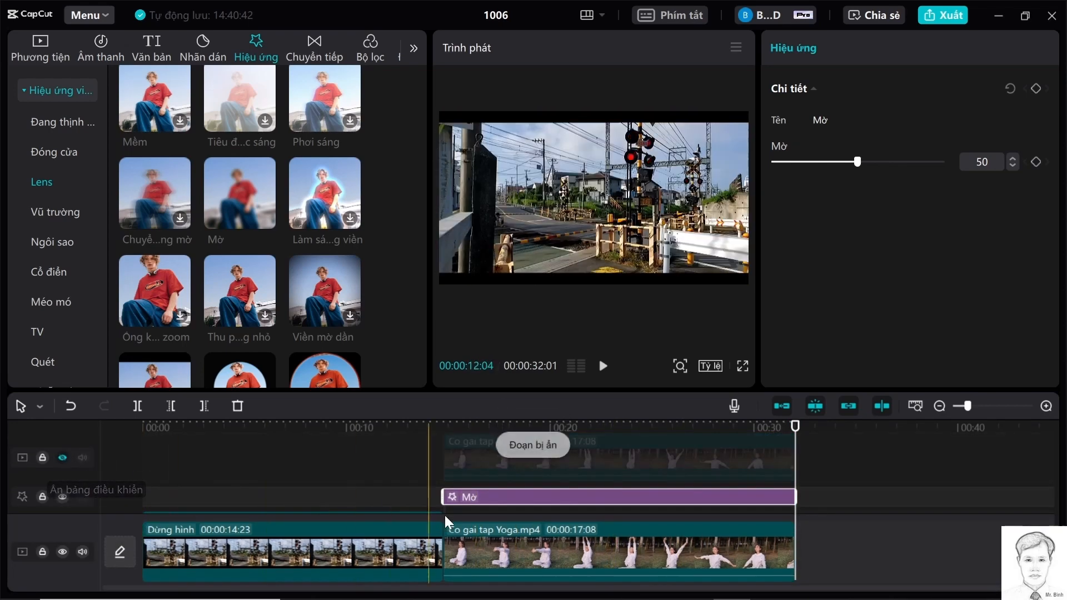
scroll(589, 499, "down", 2)
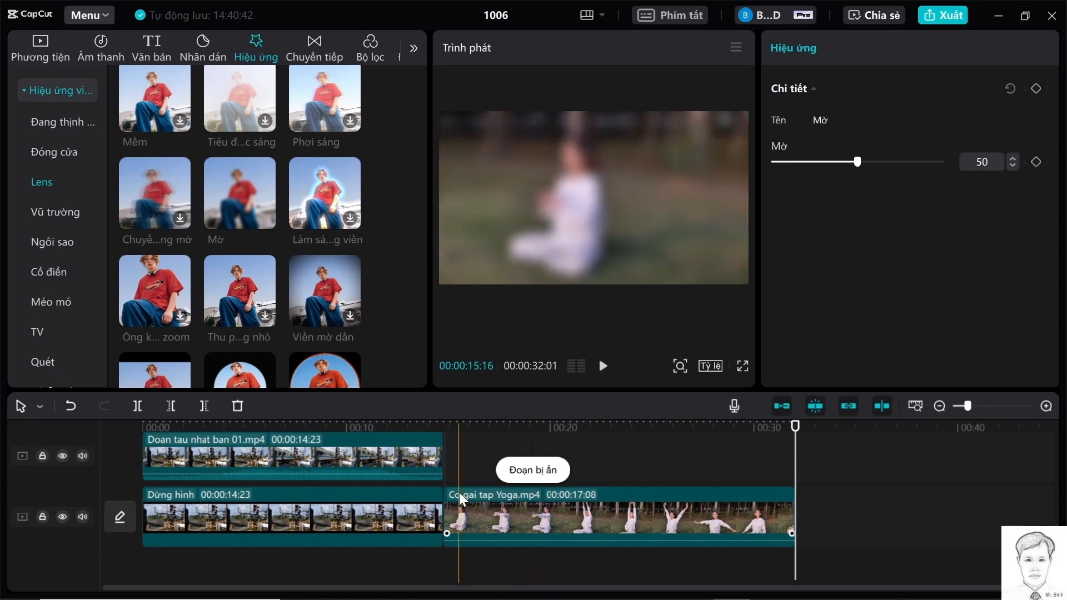
scroll(460, 492, "up", 1)
left_click(448, 489)
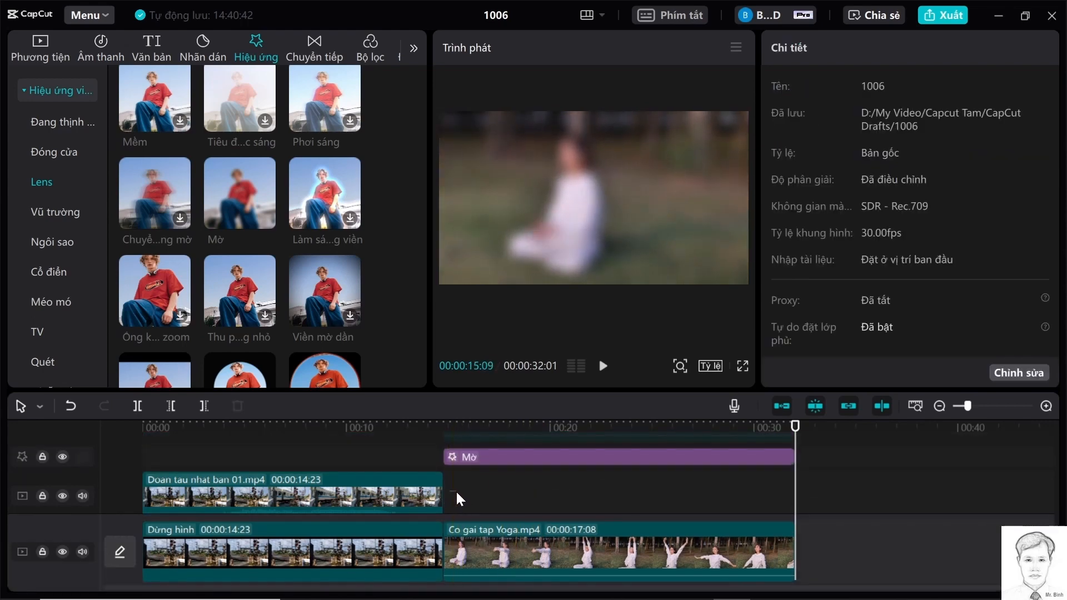
left_click(488, 497)
left_click_drag(486, 493, 788, 529)
scroll(658, 516, "up", 2)
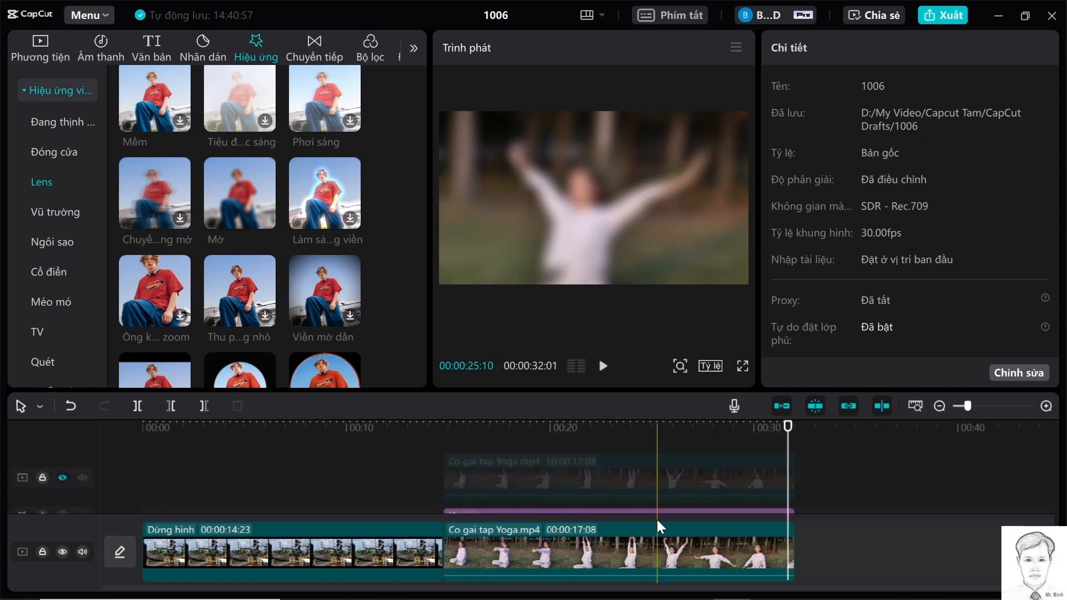
scroll(601, 519, "down", 1)
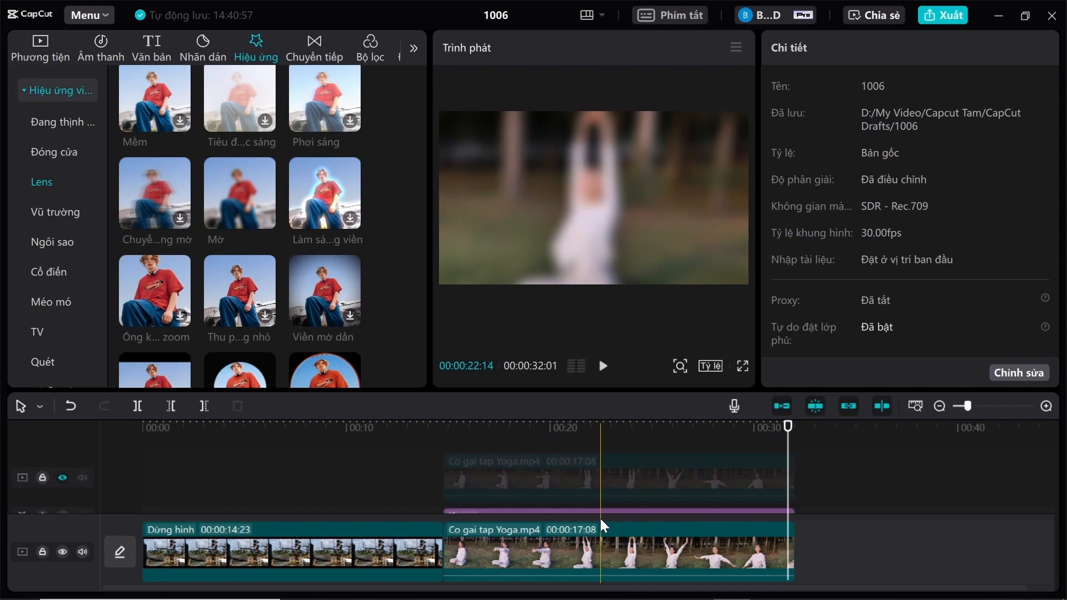
left_click(63, 478)
Apply a circle (Hình tròn) mask to the upper yoga clip, sized 202 by 217 over the face at X -99, Y 184
left_click(472, 459)
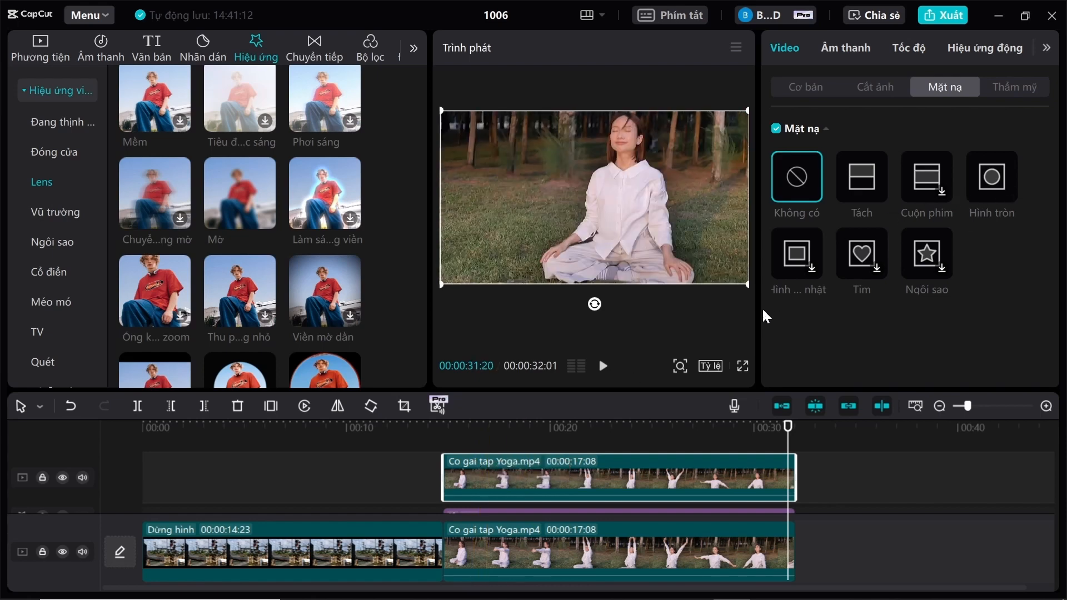
left_click(730, 451)
left_click_drag(714, 451, 542, 448)
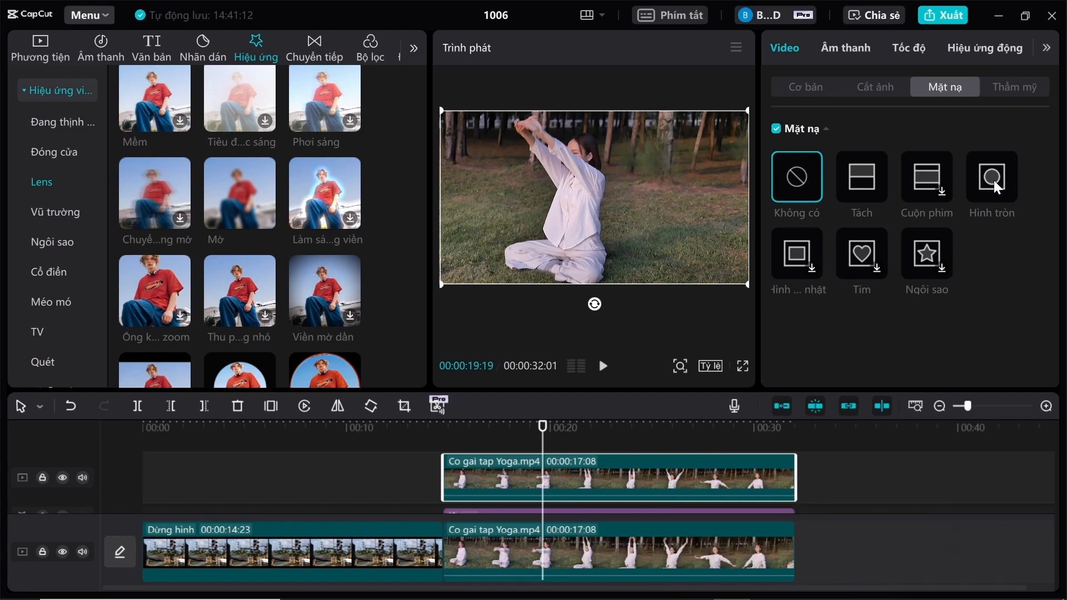
left_click(993, 180)
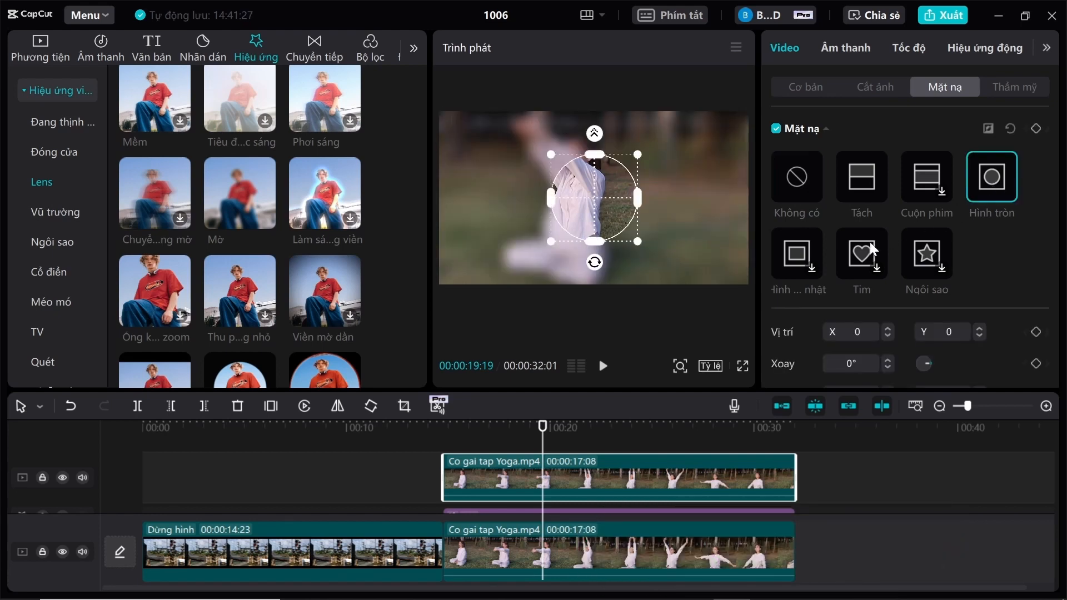
left_click_drag(606, 196, 610, 168)
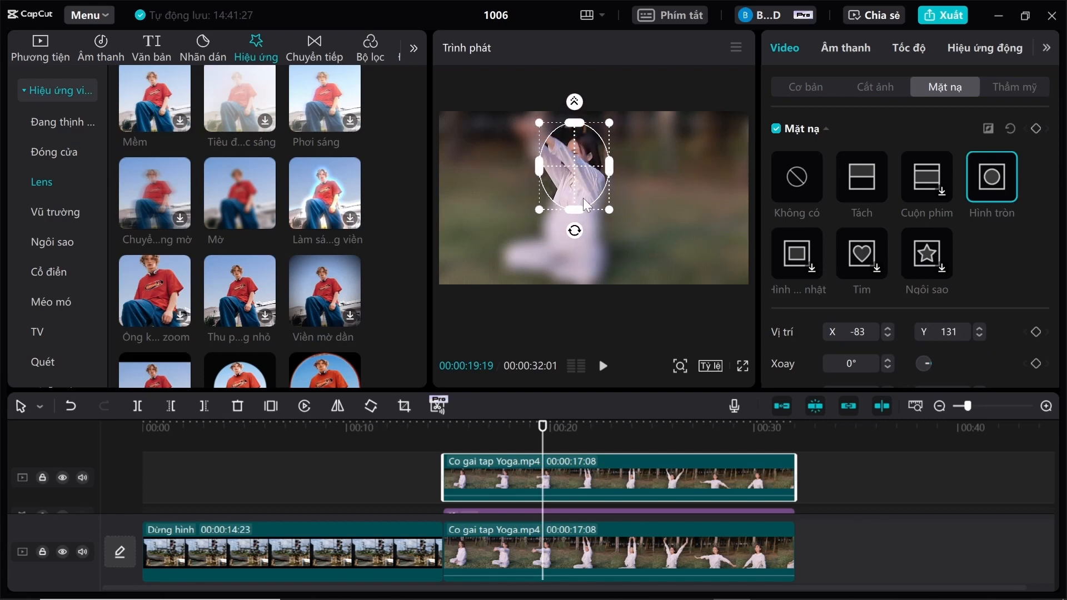
left_click_drag(545, 427, 452, 448)
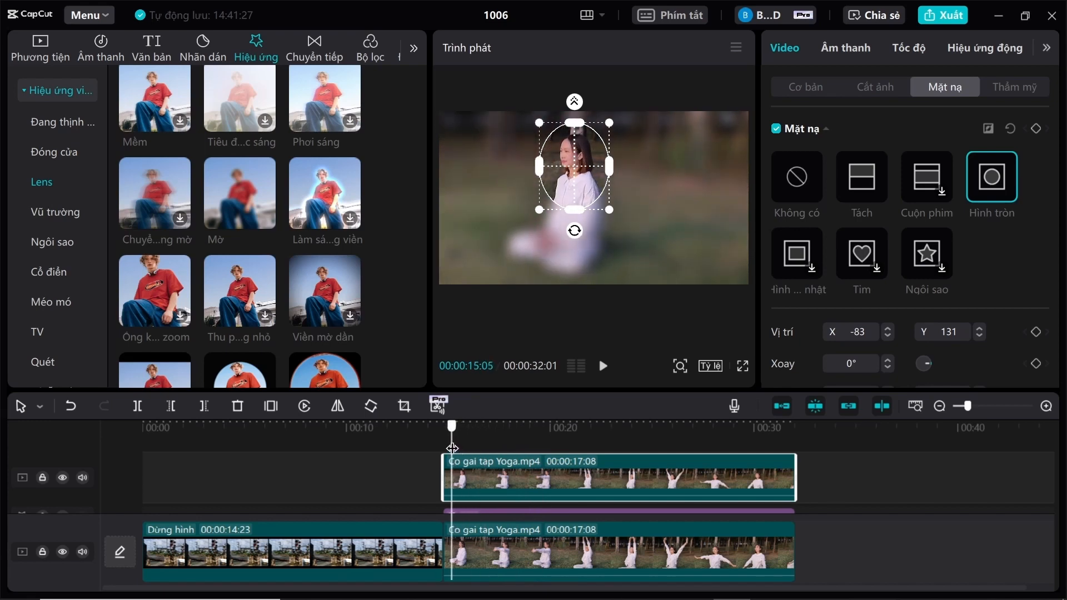
mouse_move(575, 217)
left_mouse_down()
mouse_move(575, 194)
mouse_move(548, 165)
mouse_move(596, 158)
mouse_move(551, 159)
mouse_move(578, 160)
left_mouse_up()
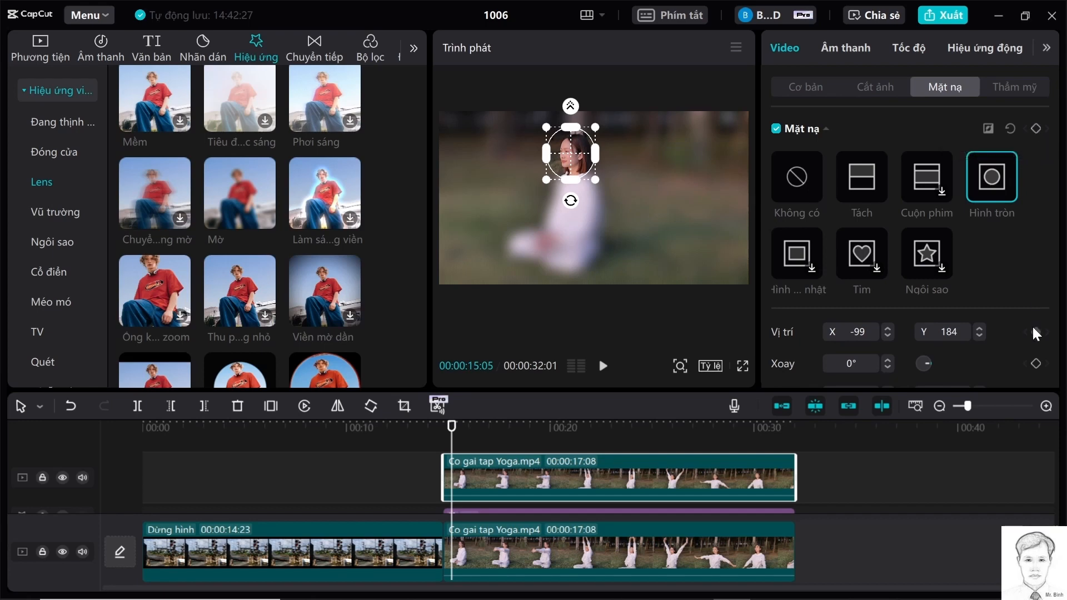
Keyframe the circle mask at 00:00:15:05, and at 00:00:16:01 with its position moved to X -74, Y 182
scroll(1032, 325, "down", 2)
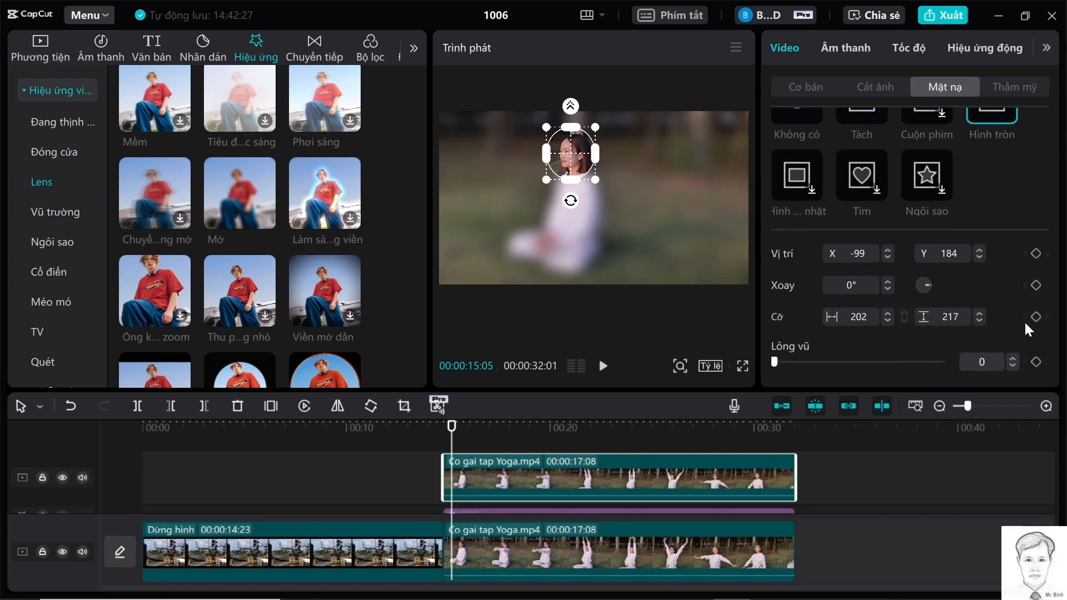
scroll(1019, 264, "up", 2)
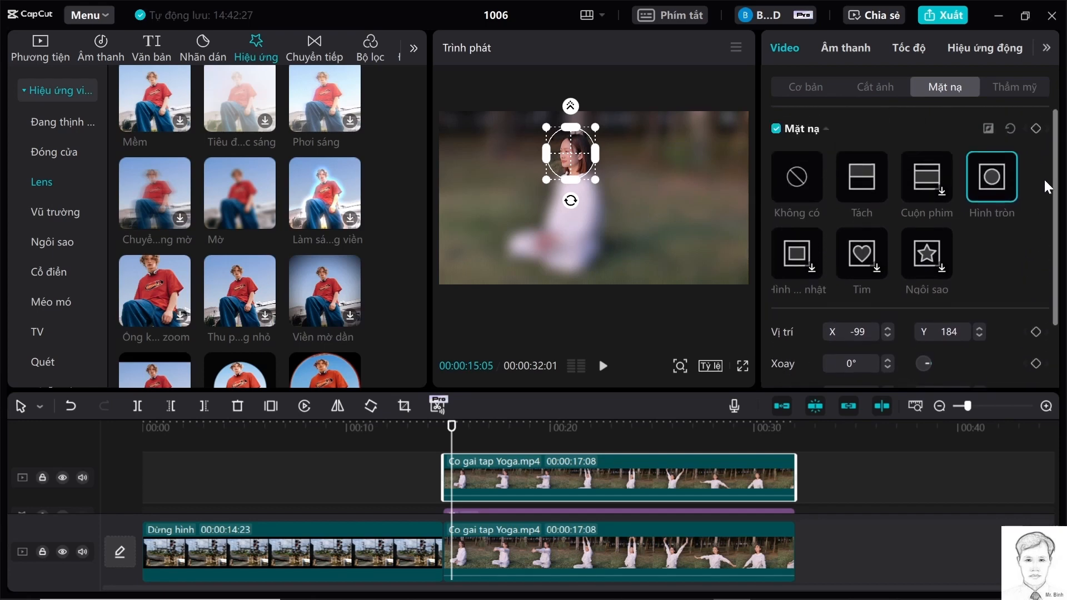
left_click(1036, 128)
left_click_drag(453, 434, 469, 436)
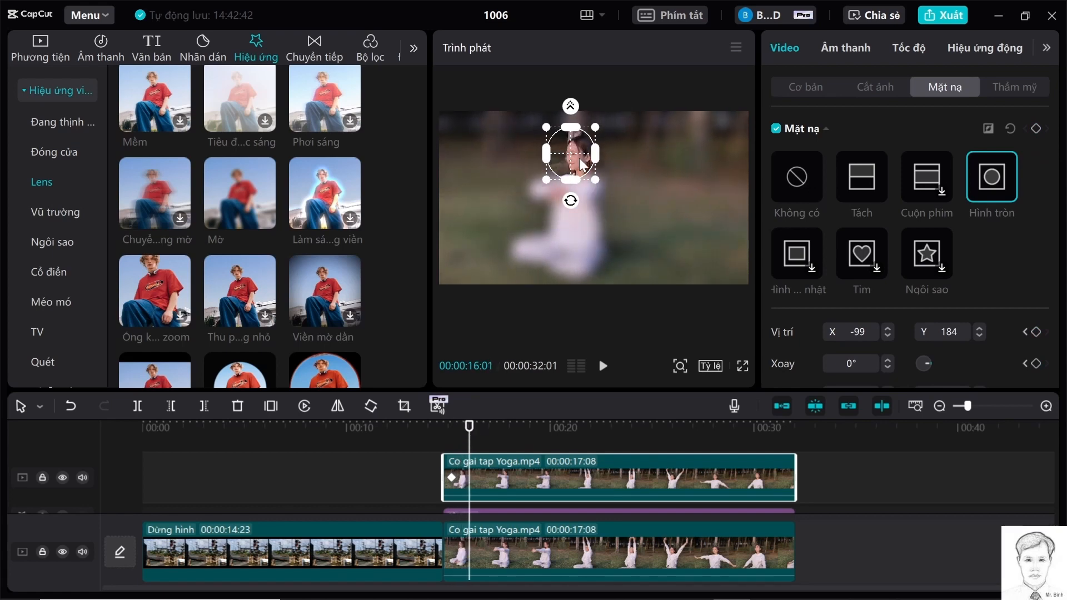
left_click_drag(580, 165, 591, 155)
left_click(1037, 128)
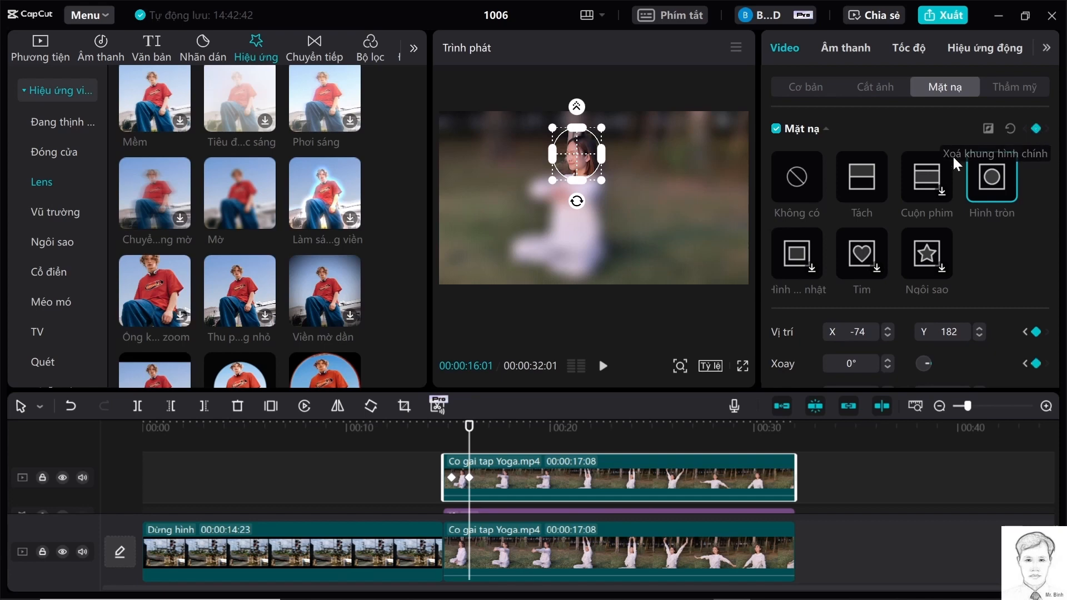
Keyframe the mask on the face at 00:00:20:11 with position X -71, Y 140, and lower on the face just after it
left_click_drag(470, 440, 558, 452)
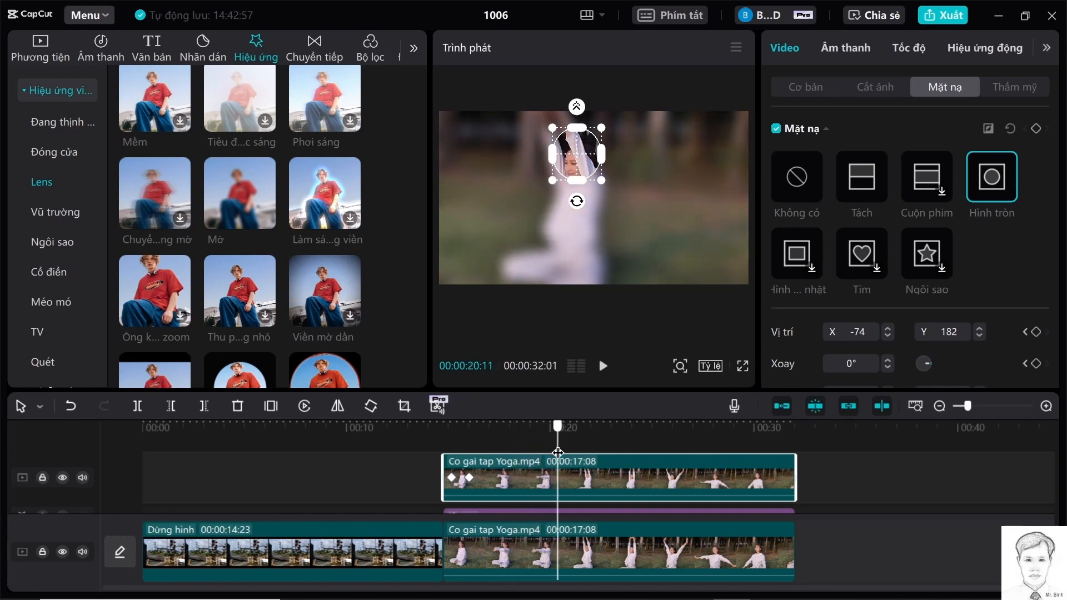
left_click_drag(574, 158, 575, 168)
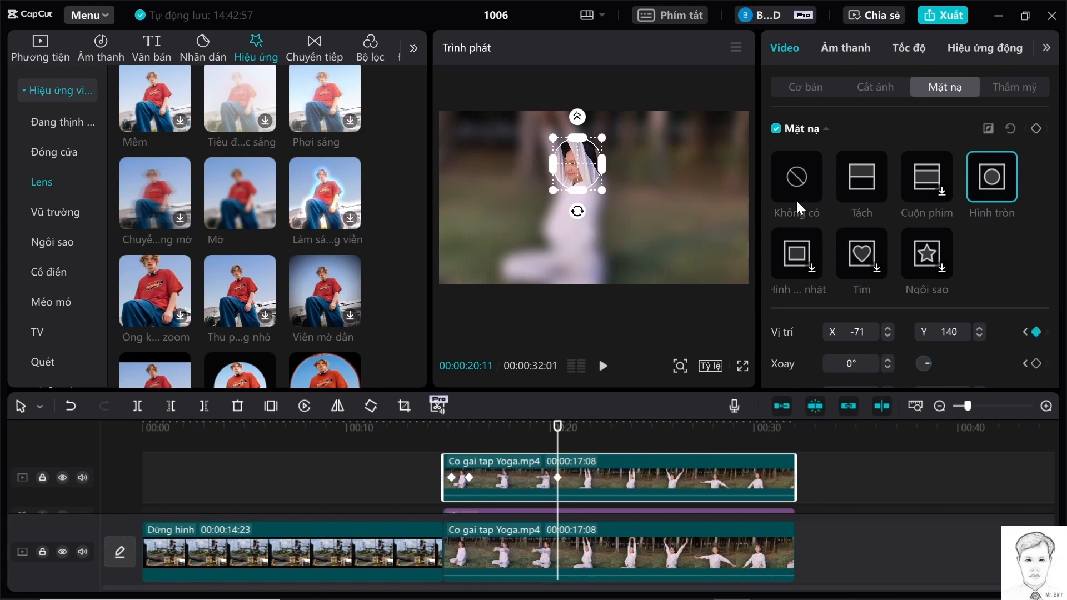
left_click(1036, 130)
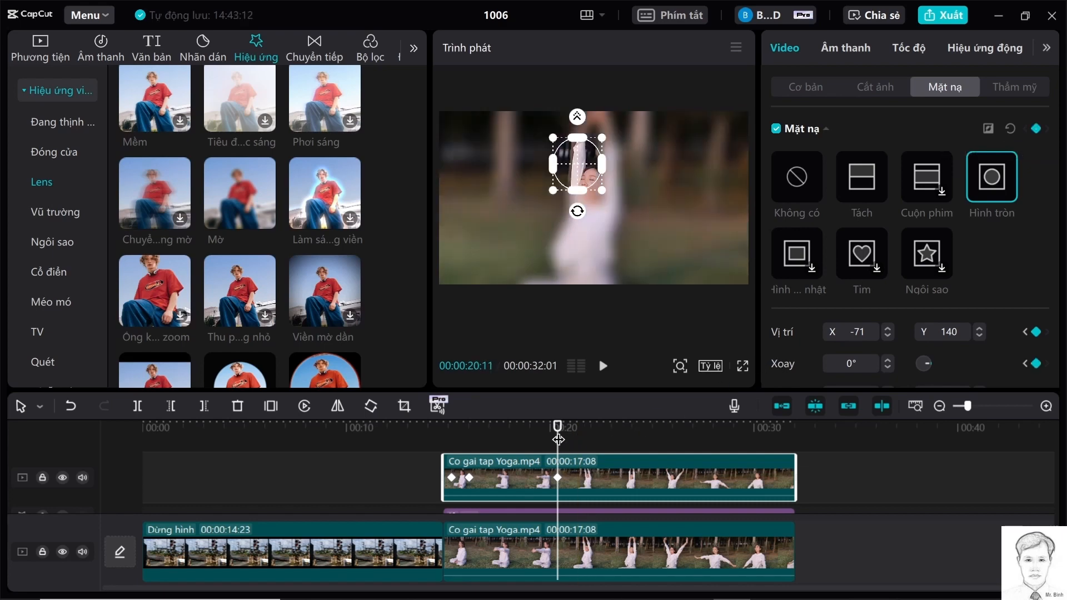
mouse_move(560, 437)
left_mouse_down()
mouse_move(582, 439)
mouse_move(565, 439)
left_mouse_up()
left_click_drag(579, 170, 577, 179)
left_click(1037, 130)
Keyframe the circle mask to follow the face from about 00:00:21 to 00:00:22
left_click_drag(564, 434, 584, 434)
left_click_drag(580, 152, 584, 155)
left_click_drag(584, 433, 598, 437)
left_click_drag(580, 186, 591, 191)
left_click(1036, 130)
Keyframe the circle mask to follow the face from about 00:00:25 to 00:00:29
left_click_drag(599, 430, 655, 443)
left_click_drag(589, 189, 584, 190)
left_click_drag(656, 434, 693, 437)
left_click_drag(585, 190, 590, 189)
left_click_drag(693, 432, 708, 433)
left_click_drag(590, 184, 600, 179)
left_click_drag(708, 433, 728, 446)
left_click_drag(599, 182, 595, 173)
left_click(1037, 129)
Keyframe the circle mask to follow the face from about 00:00:29 towards the end of the yoga clip
left_click_drag(728, 434, 740, 434)
left_click_drag(595, 174, 601, 163)
left_click(1036, 129)
left_click_drag(739, 433, 755, 435)
left_click_drag(602, 164, 608, 153)
left_click(1036, 129)
left_click_drag(754, 440, 771, 439)
Reposition the mask on the face with a keyframe at 00:00:18:18, and invert the mask so only the face is blurred
left_click_drag(462, 473, 521, 488)
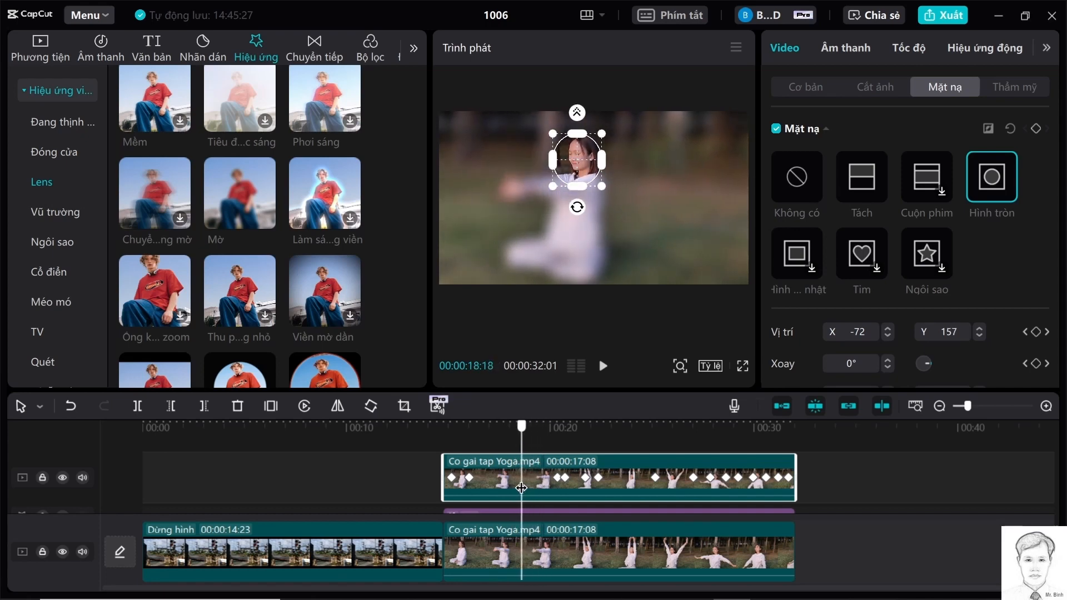
left_click_drag(581, 149, 585, 148)
left_click_drag(581, 443, 645, 466)
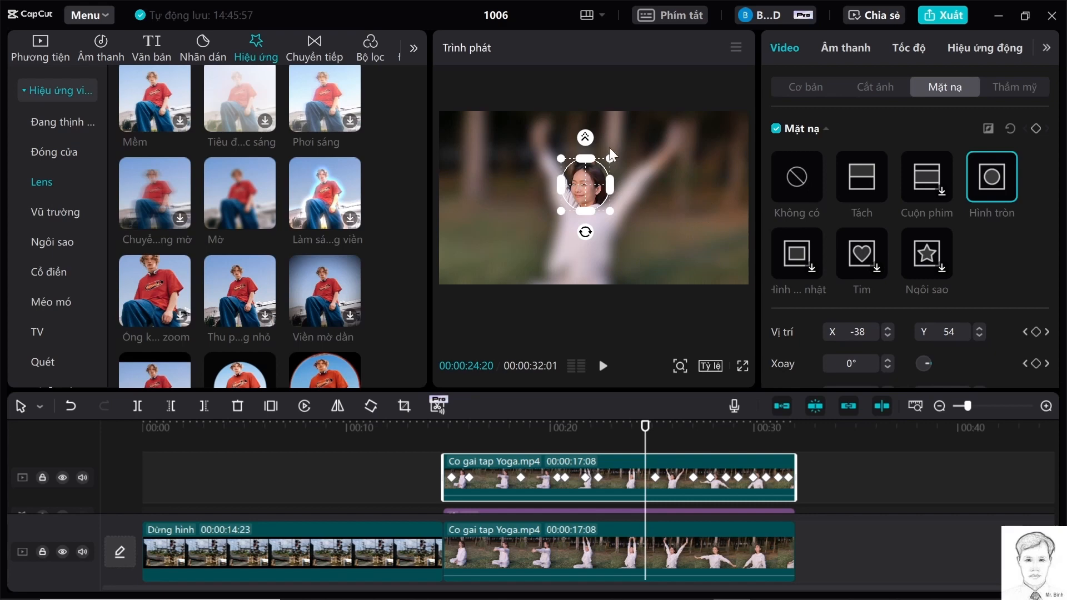
left_click(988, 131)
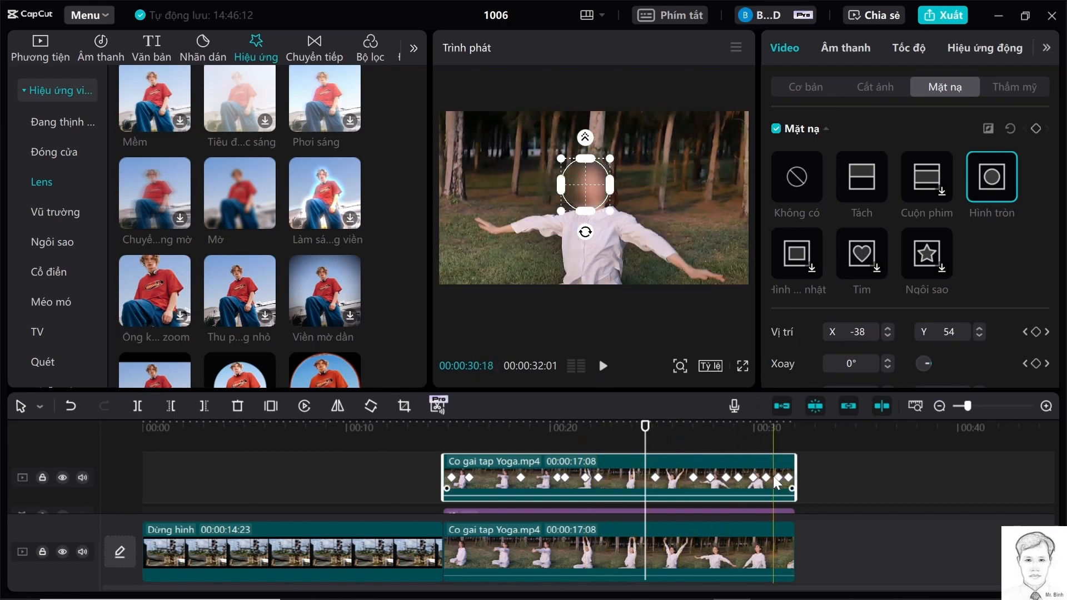
Play the yoga section from near its start to check that the blur follows the face
left_click(461, 449)
key("space")
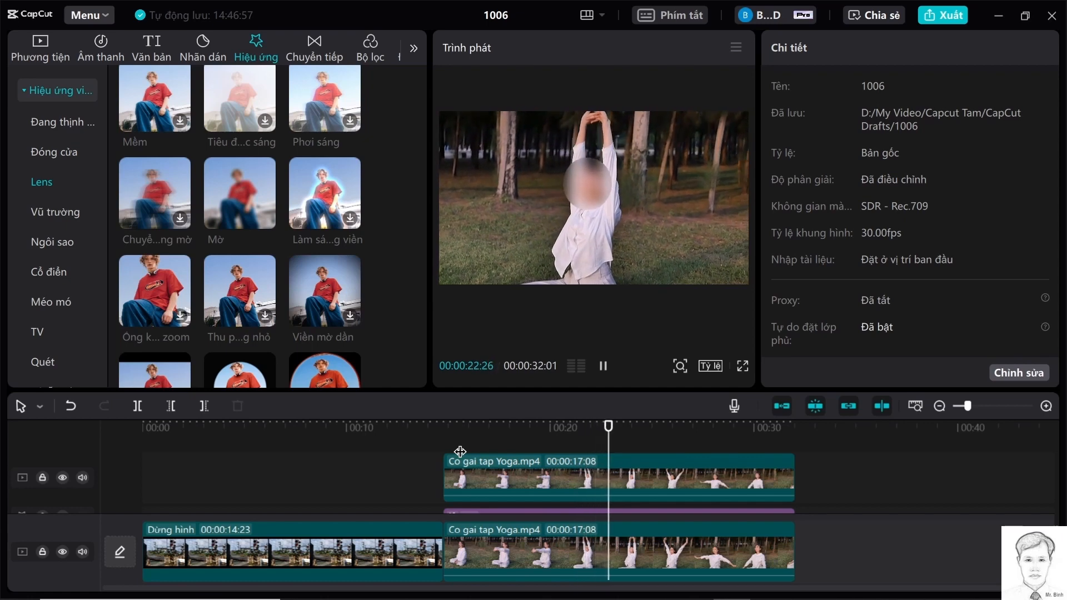
key("space")
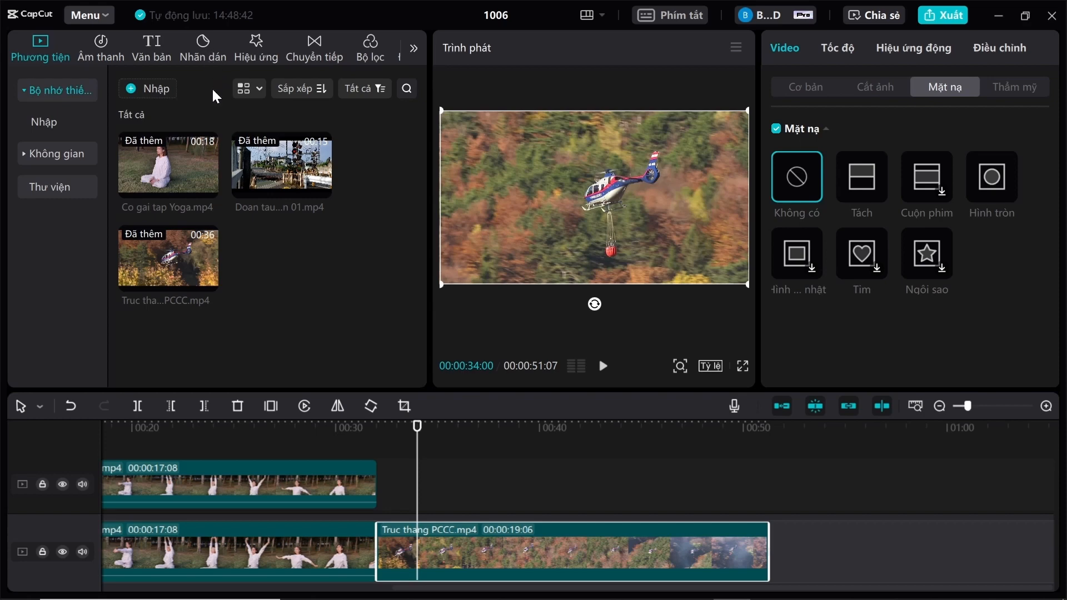
Add the angry red emoji sticker above Truc thang PCCC.mp4 near its start and extend it to the clip's end
left_click(206, 60)
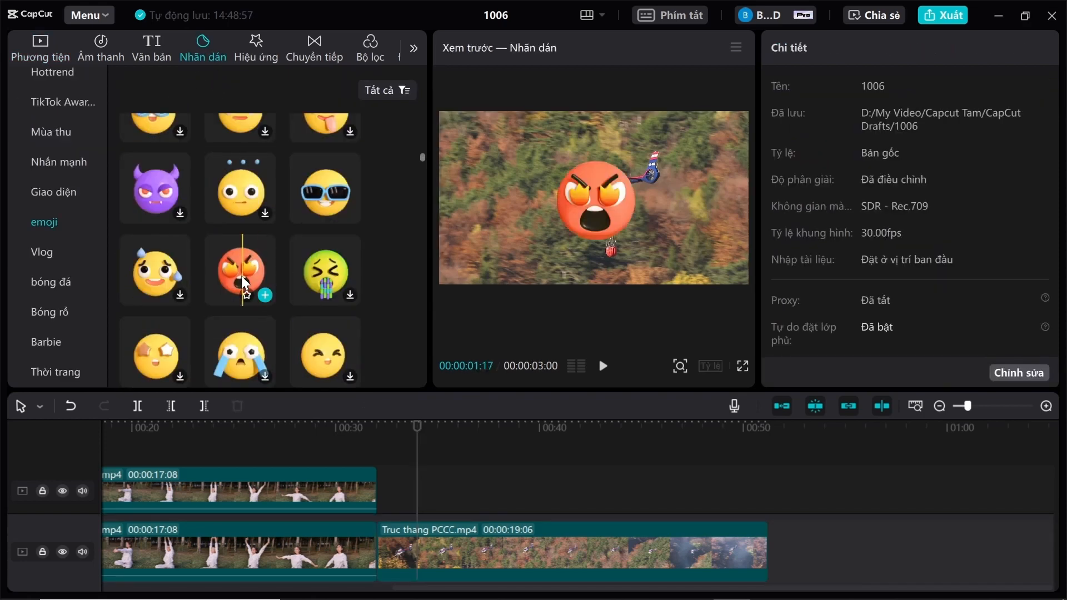
left_click_drag(241, 276, 388, 455)
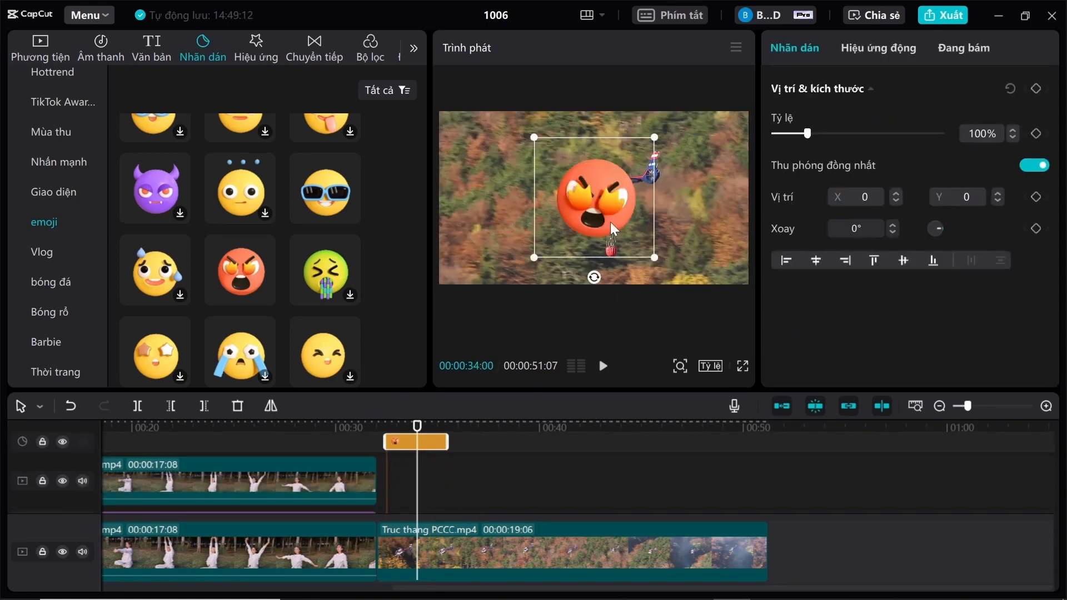
left_click_drag(448, 444, 760, 463)
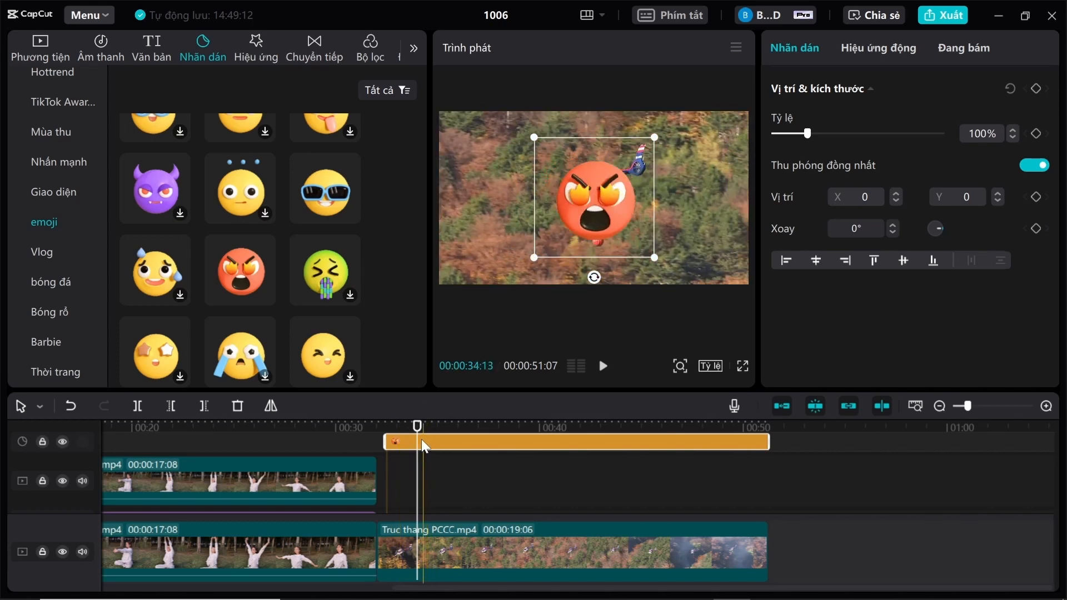
Shrink the angry red emoji sticker and position it just above the helicopter's nose near the start of the clip
left_click(392, 429)
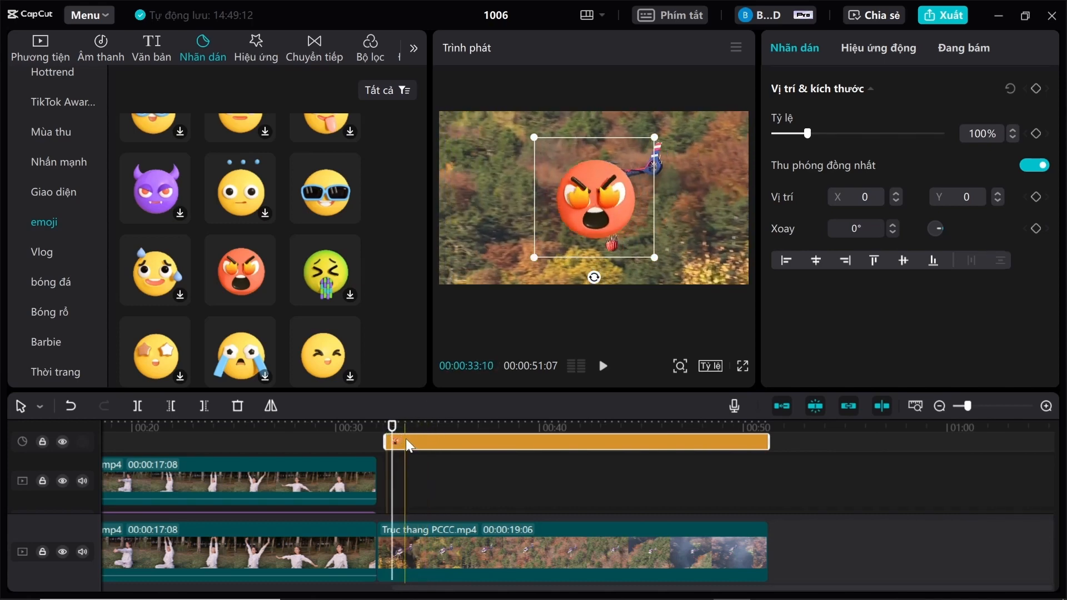
left_click(964, 54)
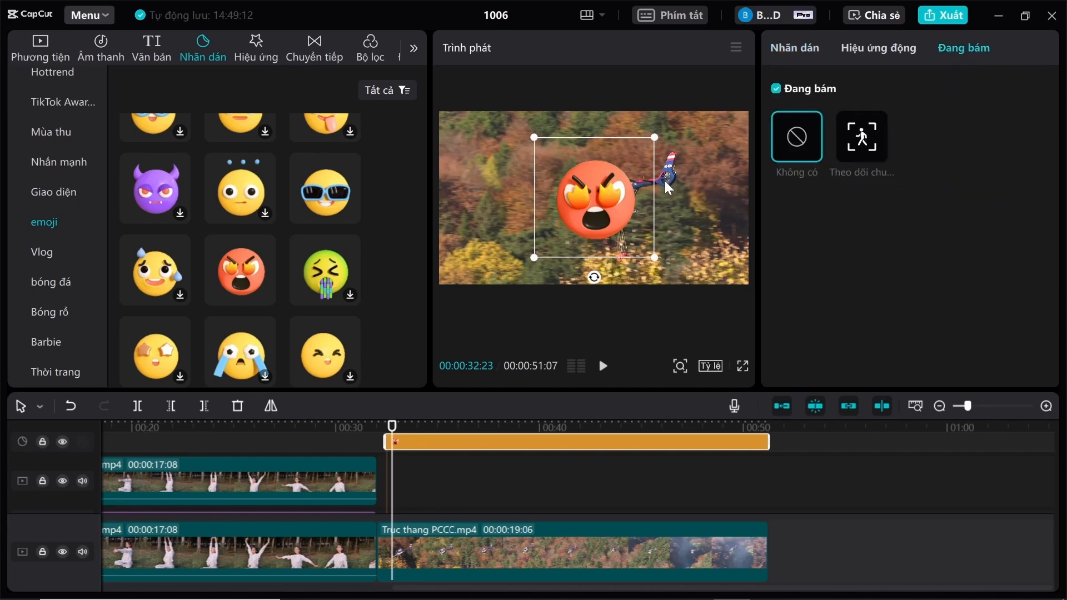
left_click_drag(653, 143, 602, 118)
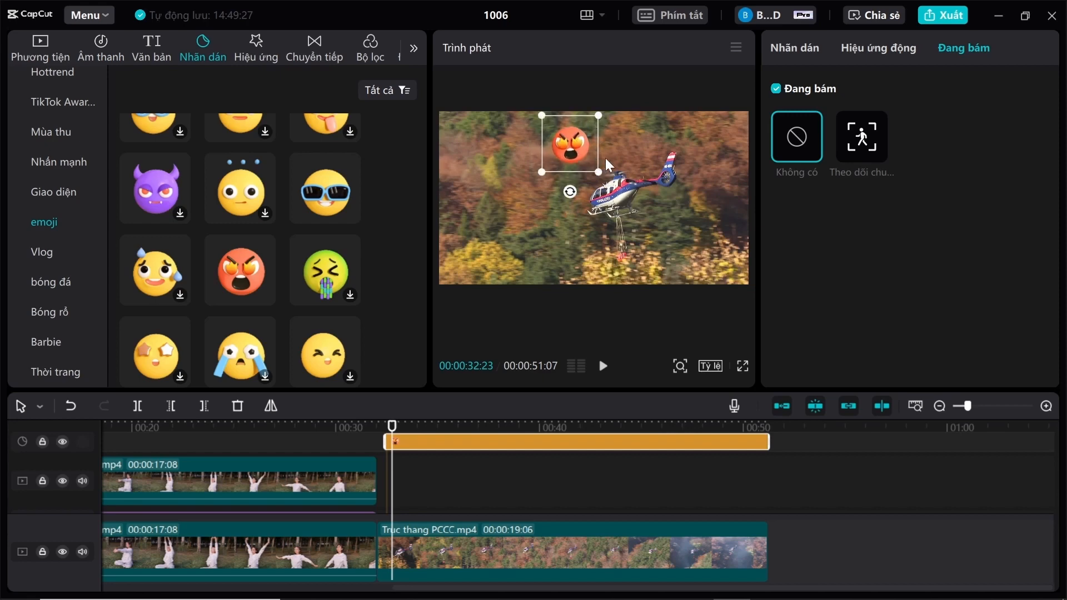
Motion-track the emoji sticker to the helicopter, with the tracking box placed over its body and scale and distance tracking on
left_click(973, 49)
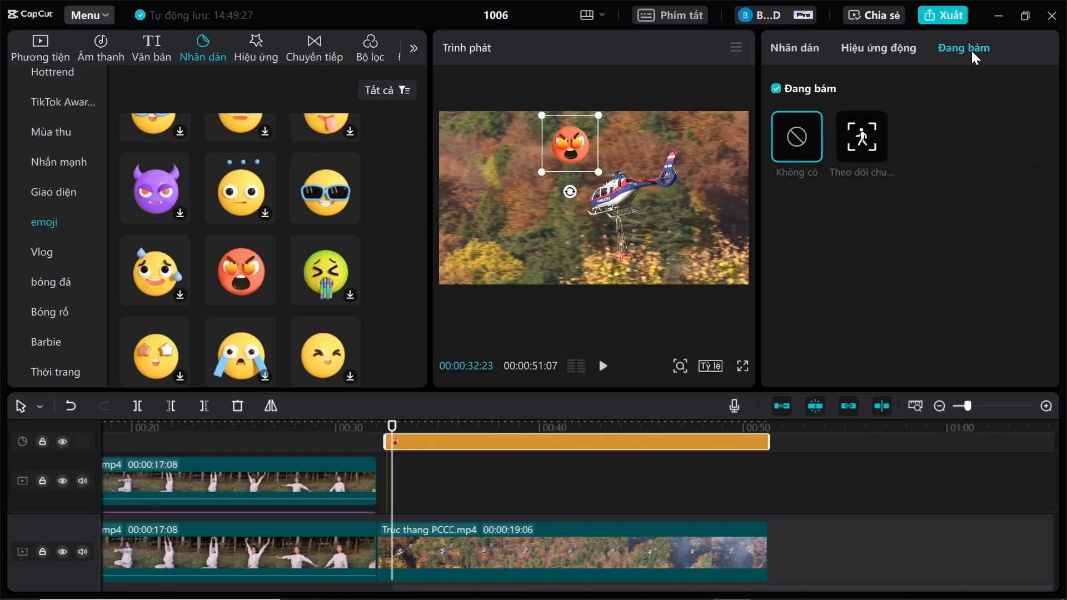
left_click(872, 126)
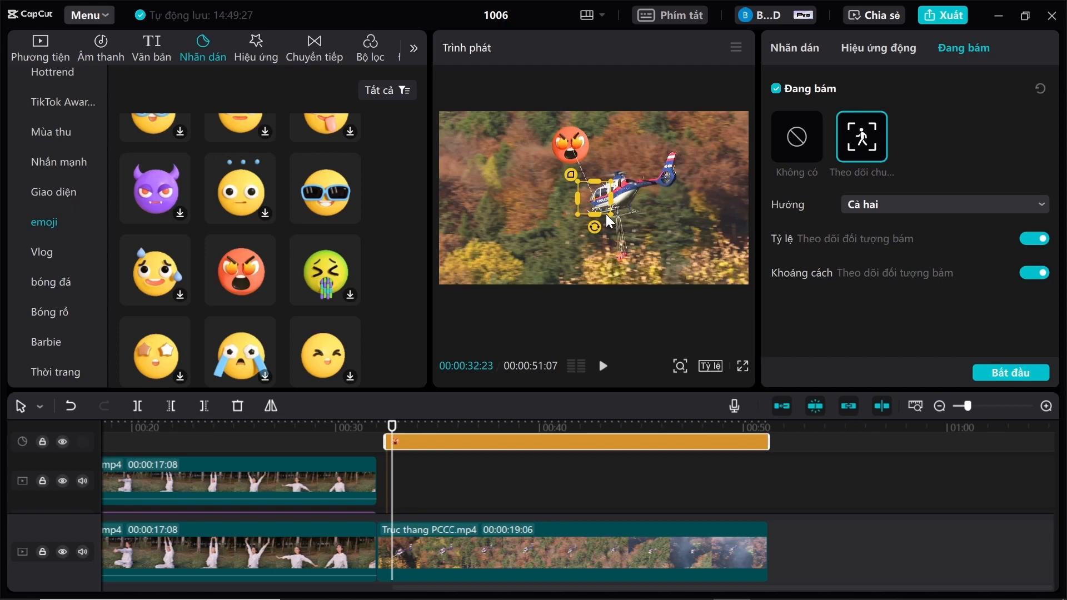
left_click_drag(592, 202, 562, 154)
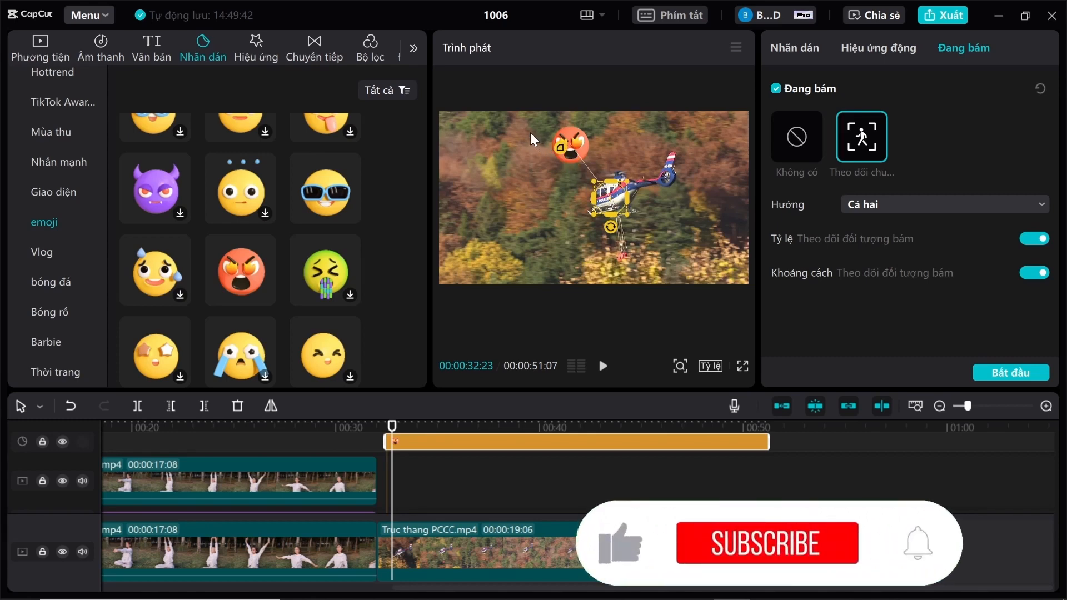
left_click_drag(609, 194, 613, 195)
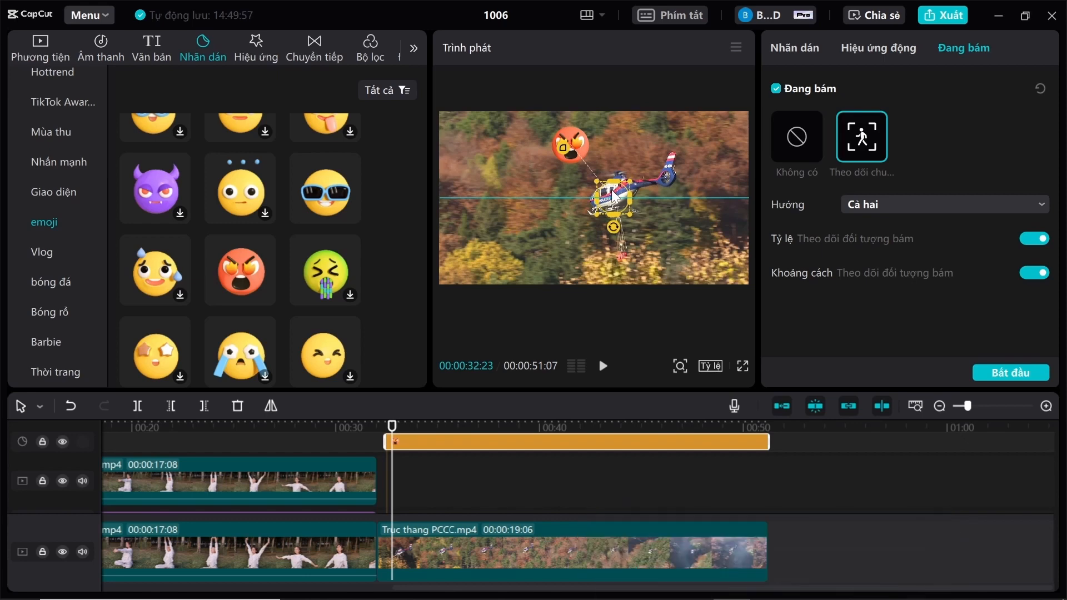
left_click_drag(613, 195, 613, 194)
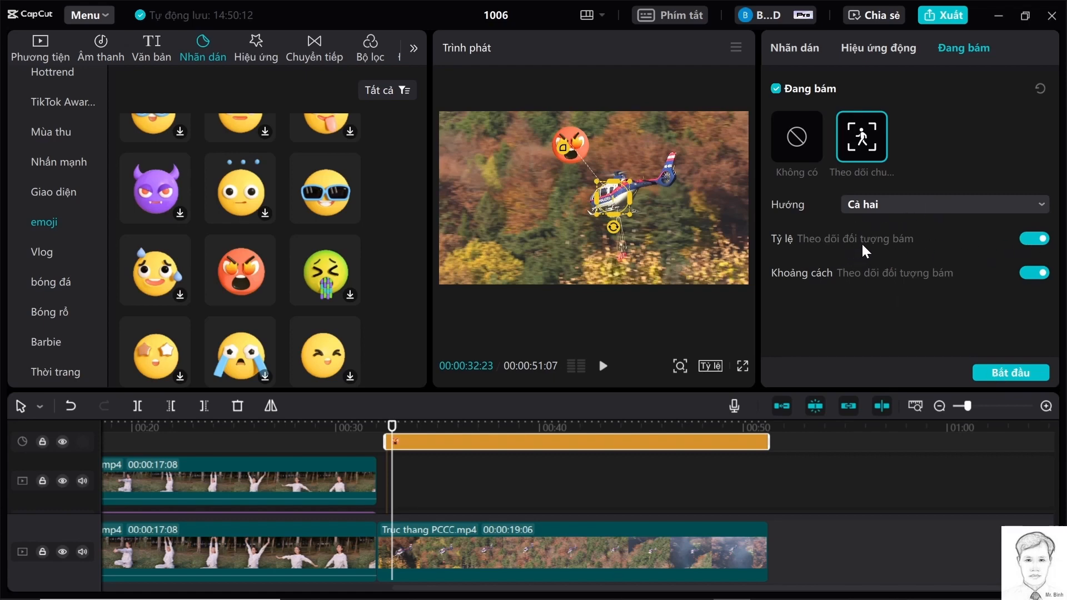
left_click(993, 372)
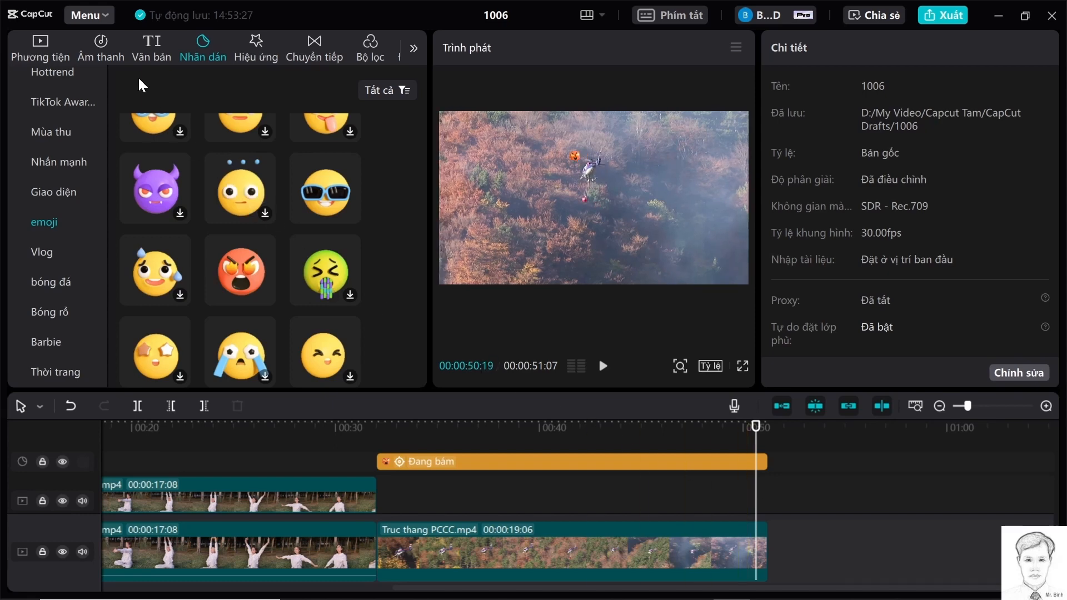
Add a default text above the emoji sticker at the start of Truc thang PCCC.mp4 and extend it to the clip's end
left_click(152, 50)
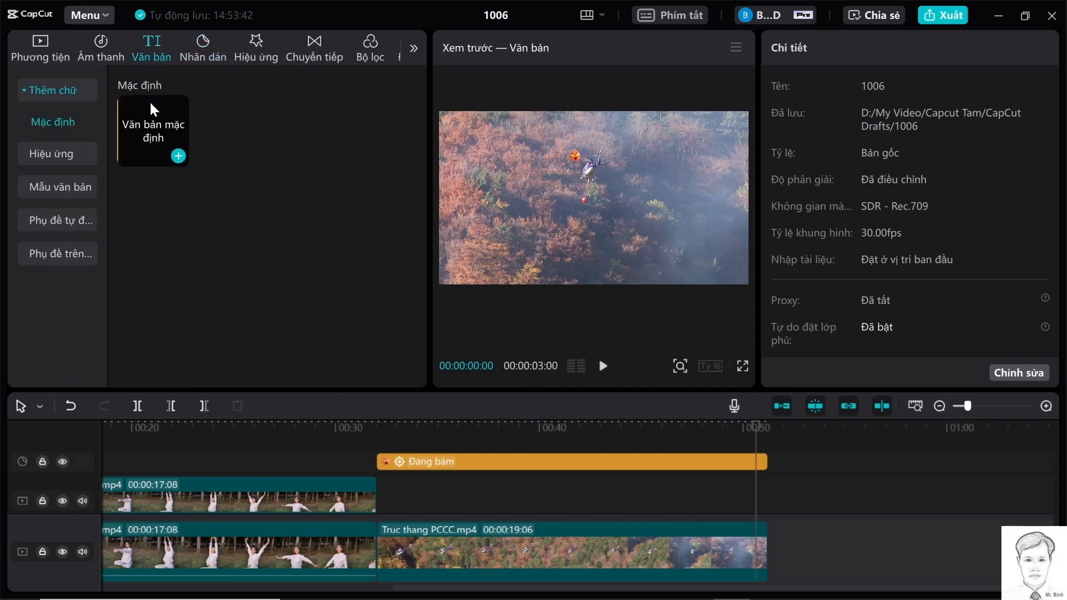
left_click_drag(145, 126, 378, 456)
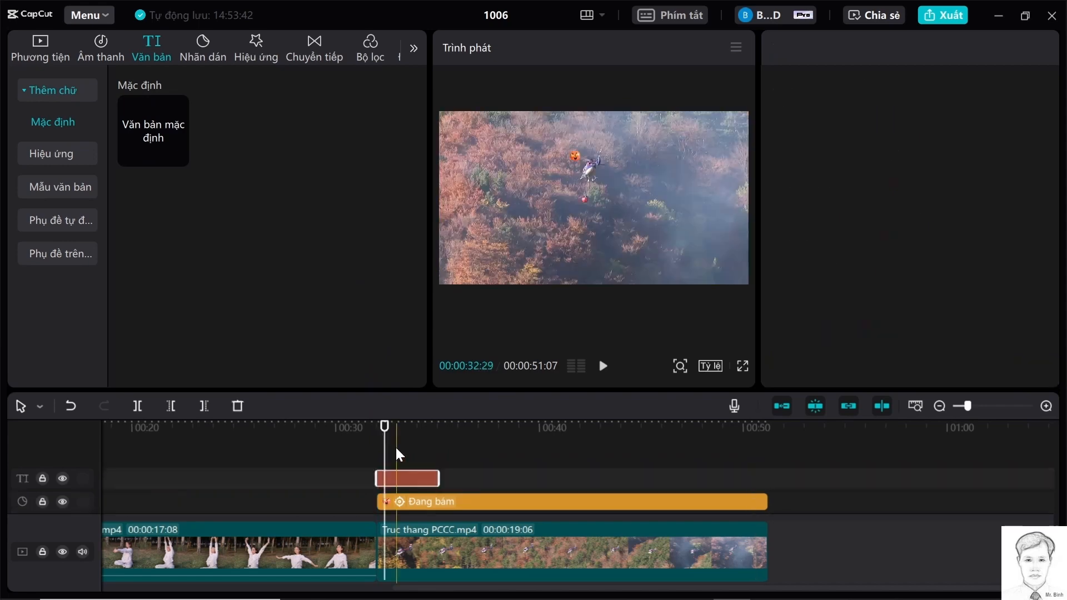
left_click(411, 478)
left_click_drag(437, 479, 765, 485)
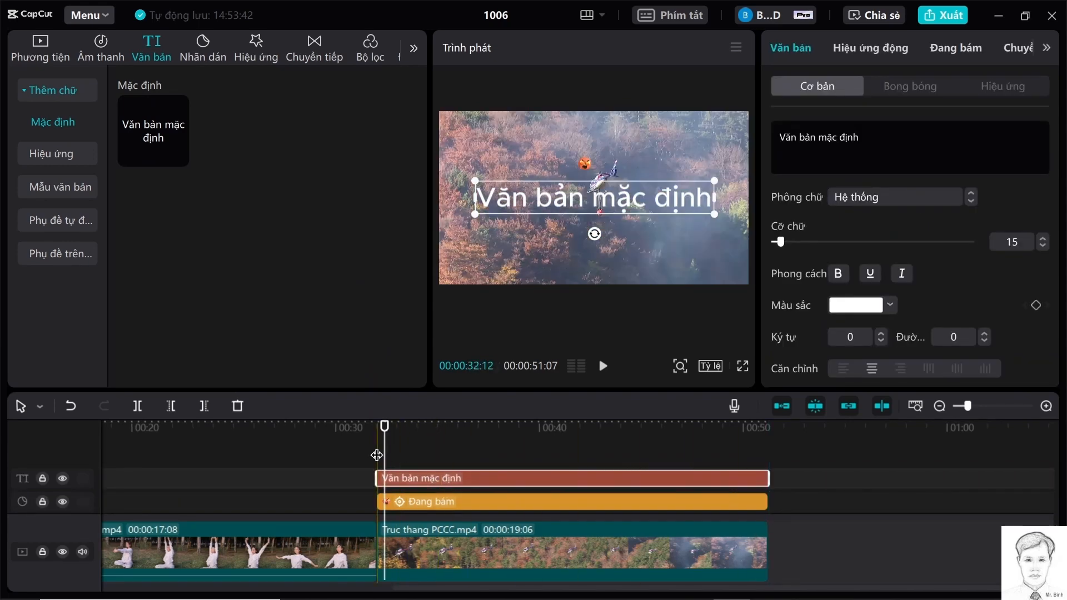
At 00:00:32:01, reduce the text, move it below and right of the helicopter, and apply the yellow preset style
left_click_drag(384, 451, 378, 452)
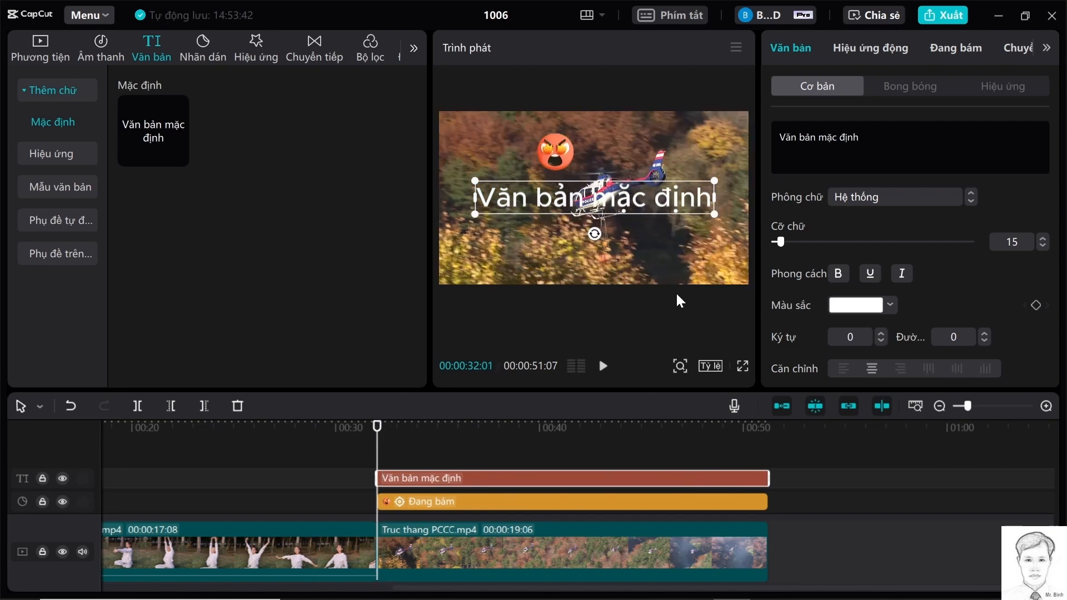
left_click_drag(634, 205, 687, 225)
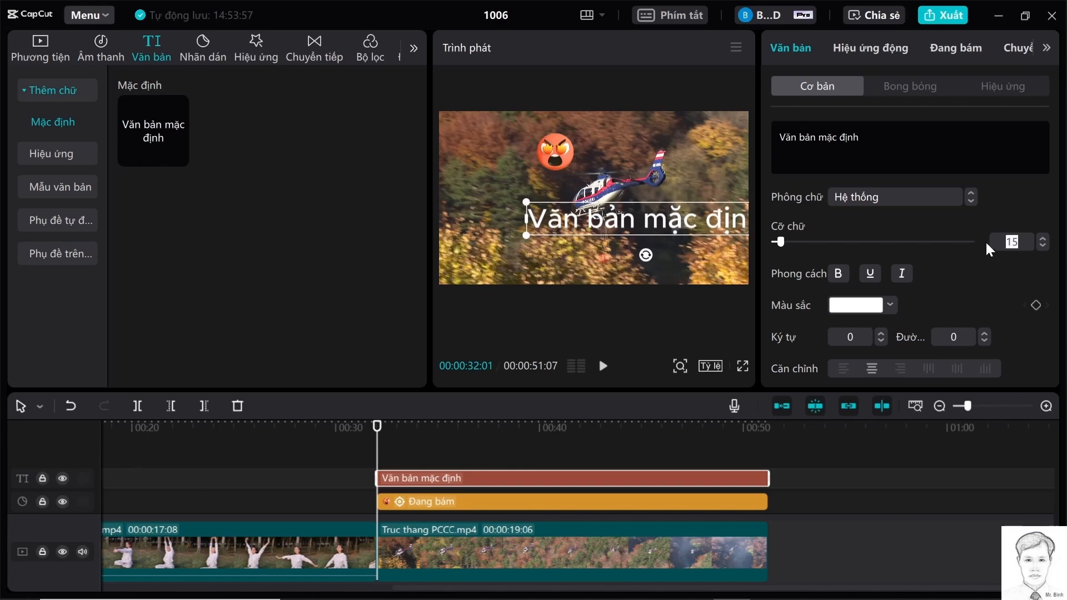
scroll(965, 304, "down", 4)
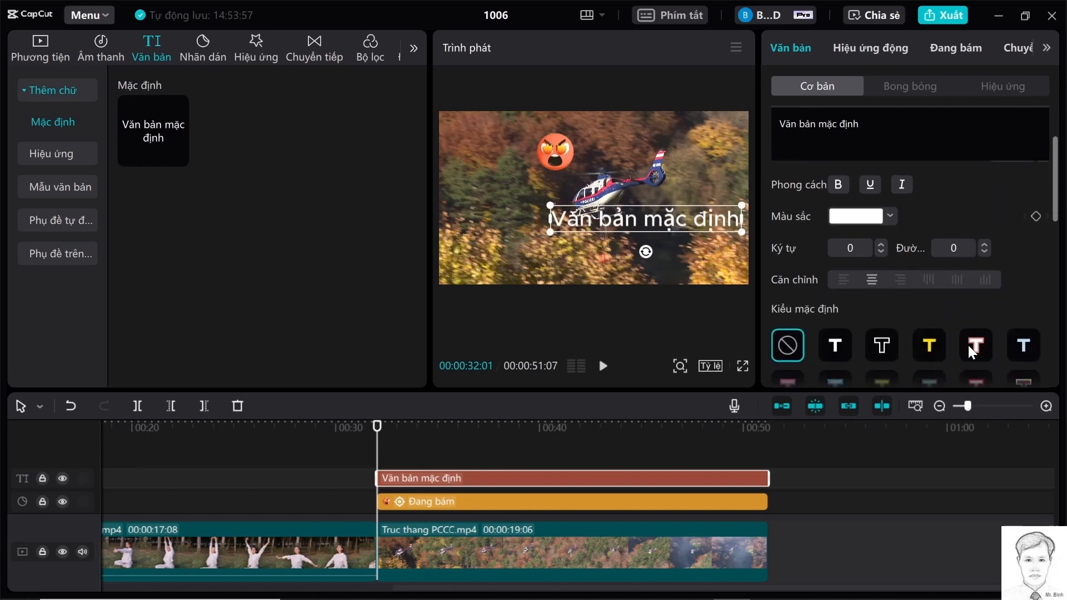
left_click(929, 335)
Replace the default text with "ĐEO BÁM" and shift it further right so it clears the helicopter's body
left_click_drag(859, 118, 696, 118)
type("Đe")
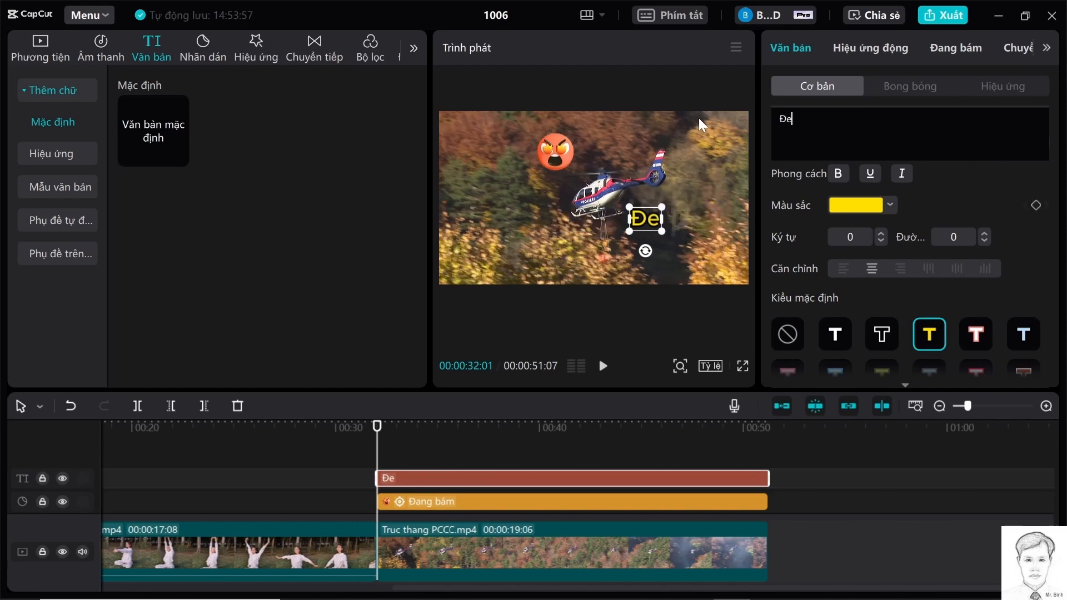
key("BackSpace")
key("BackSpace")
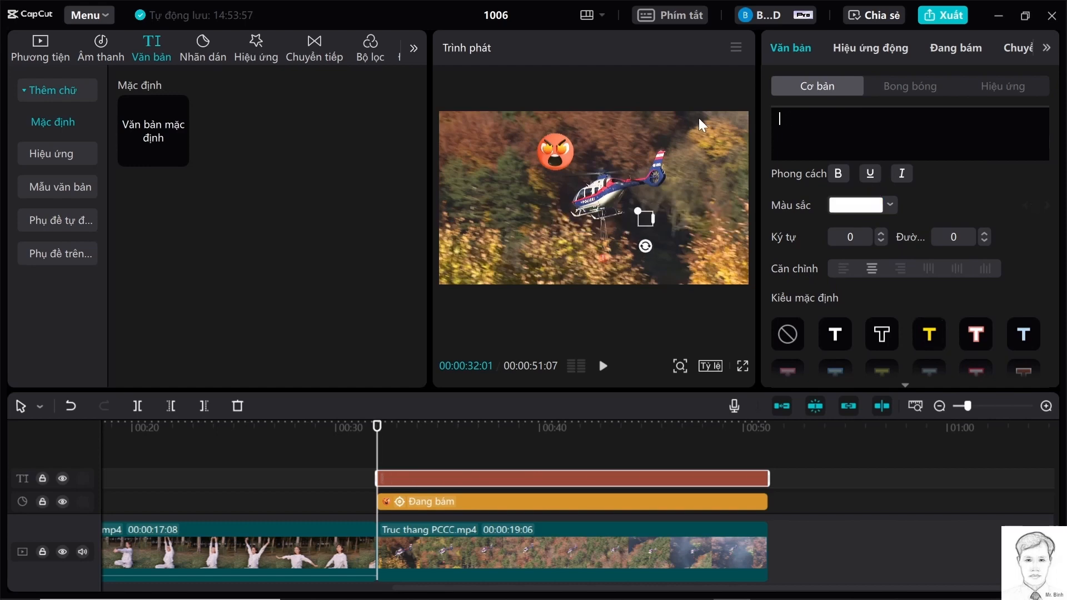
type("ĐEO ")
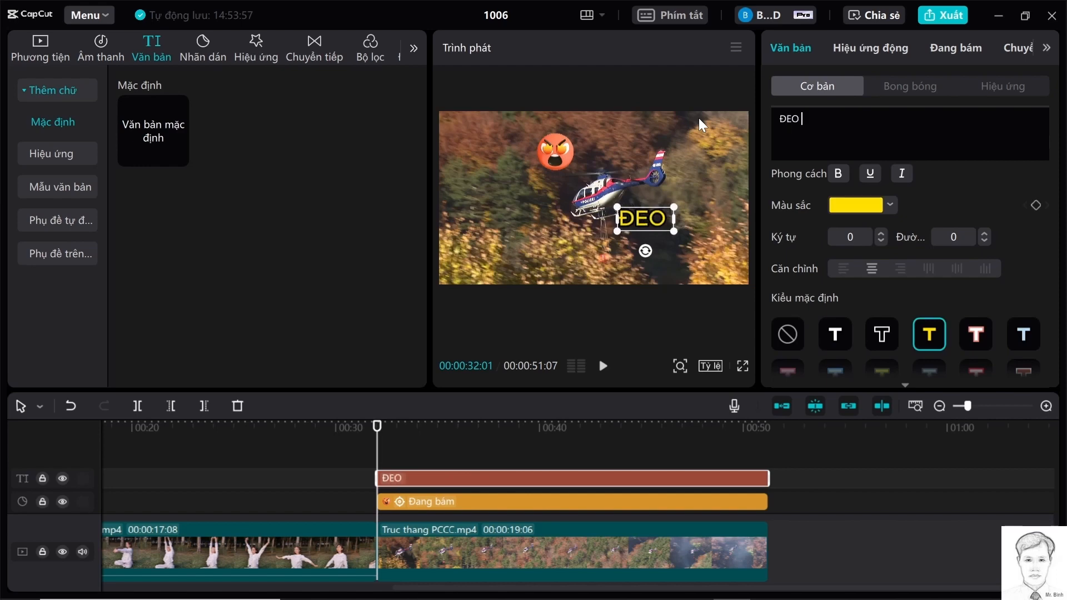
type("BÁM")
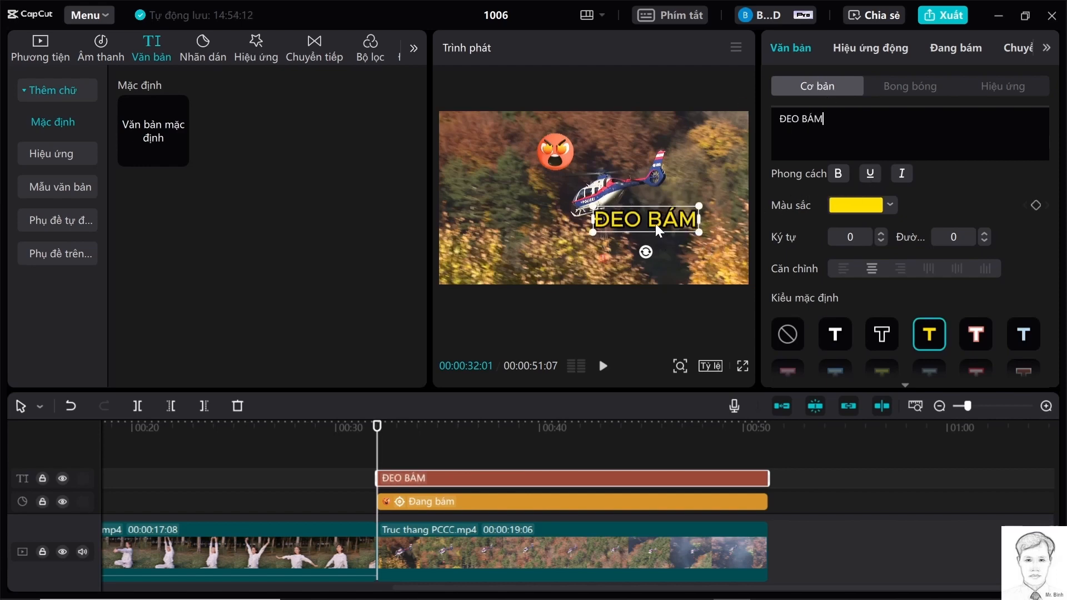
left_click_drag(656, 223, 693, 221)
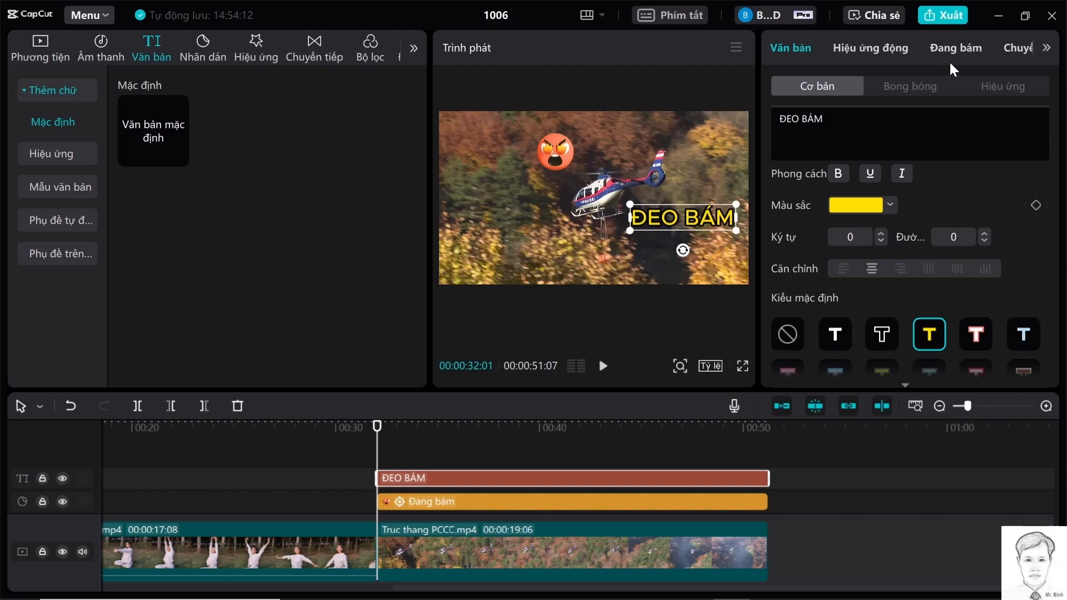
Set the ĐEO BÁM text's size to 14 and motion-track it to the helicopter's body
left_click(955, 46)
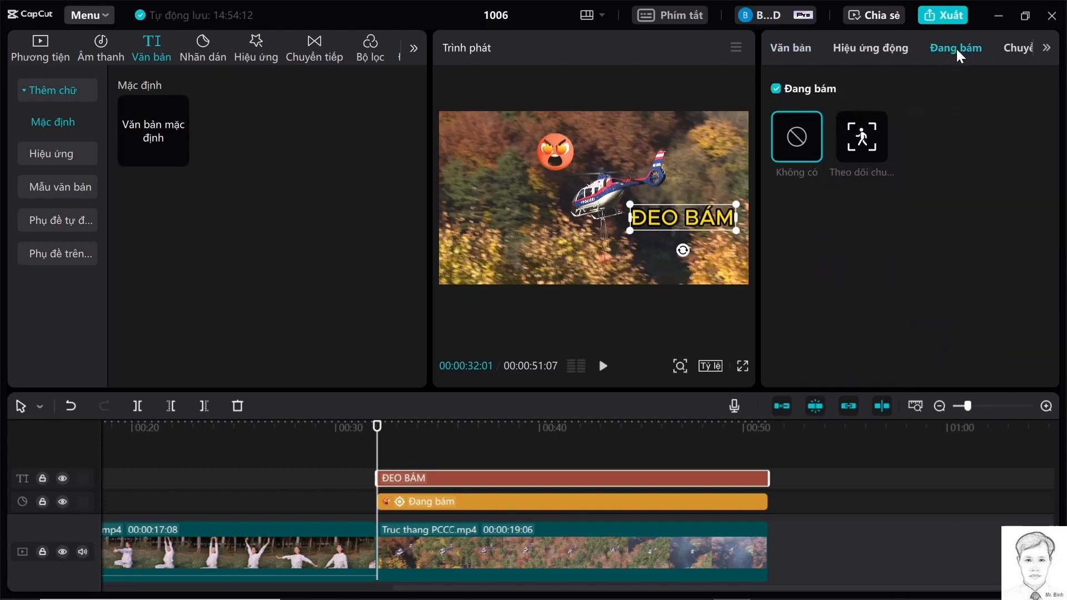
left_click(866, 141)
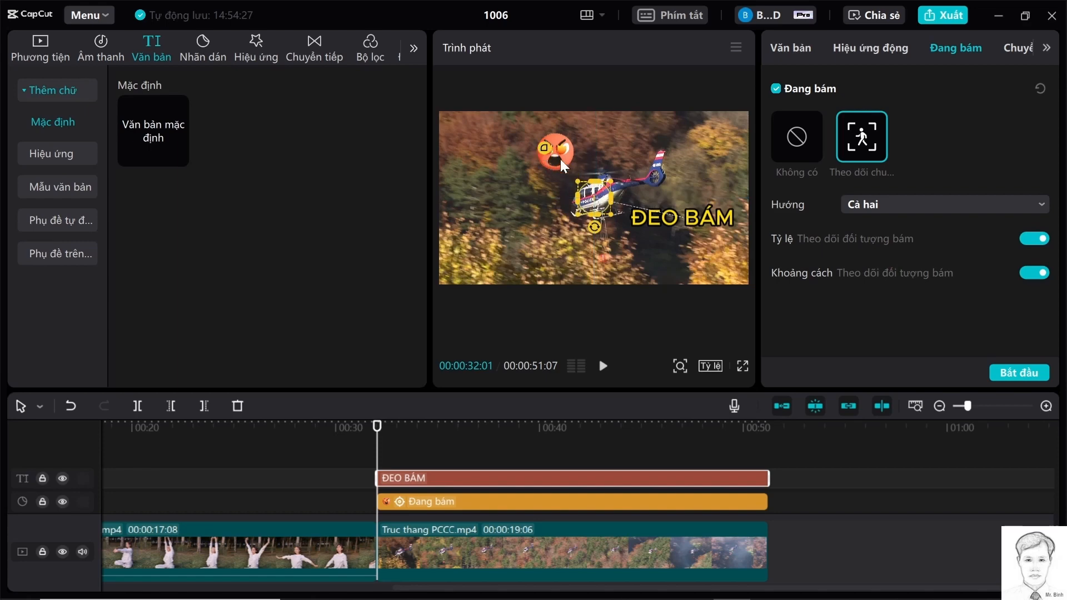
left_click(689, 218)
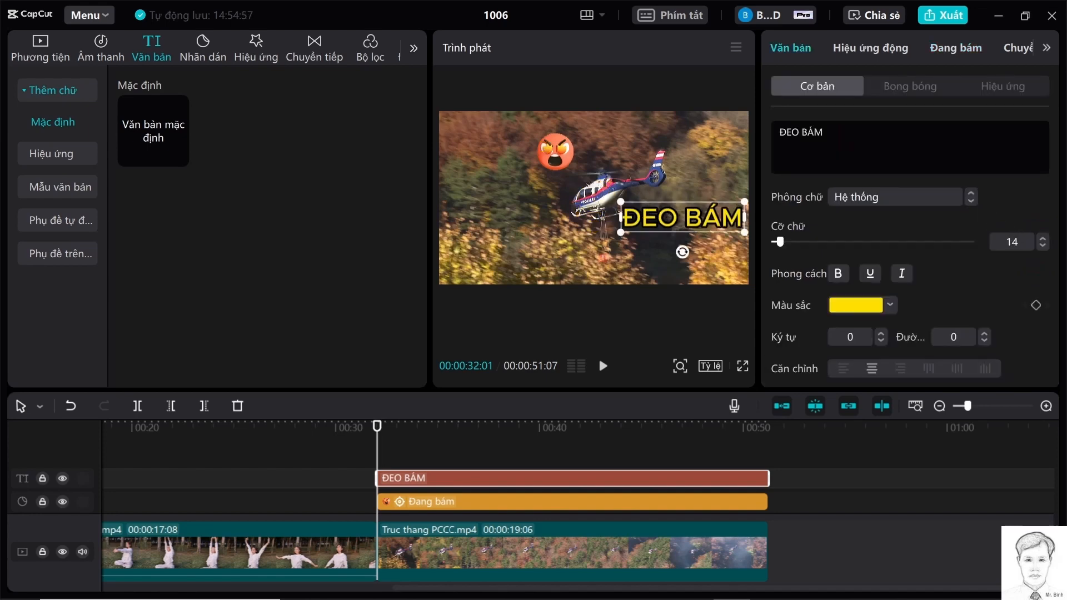
left_click(962, 58)
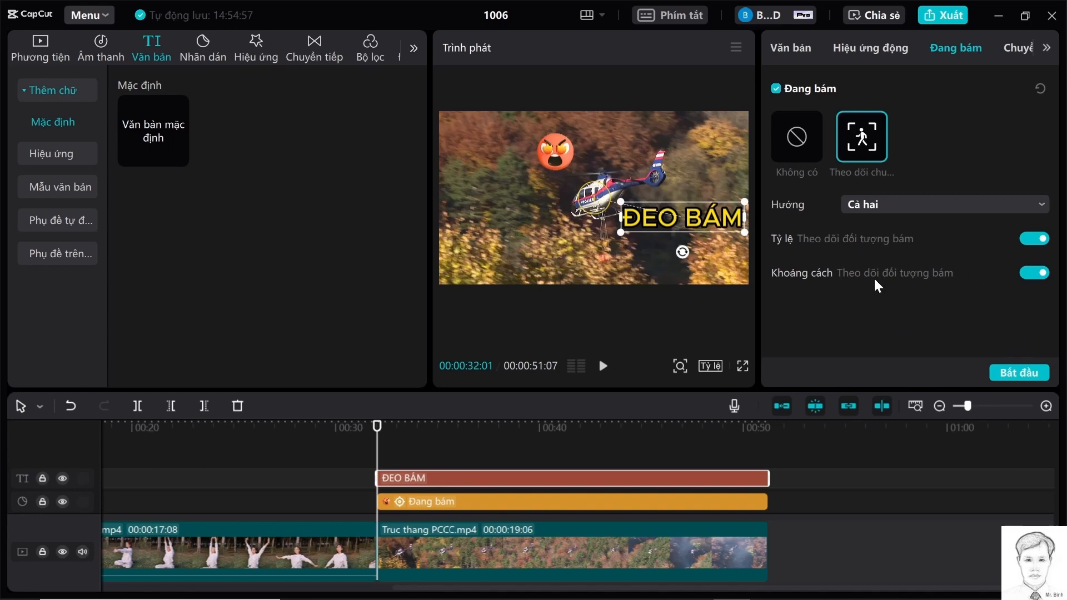
left_click(1011, 371)
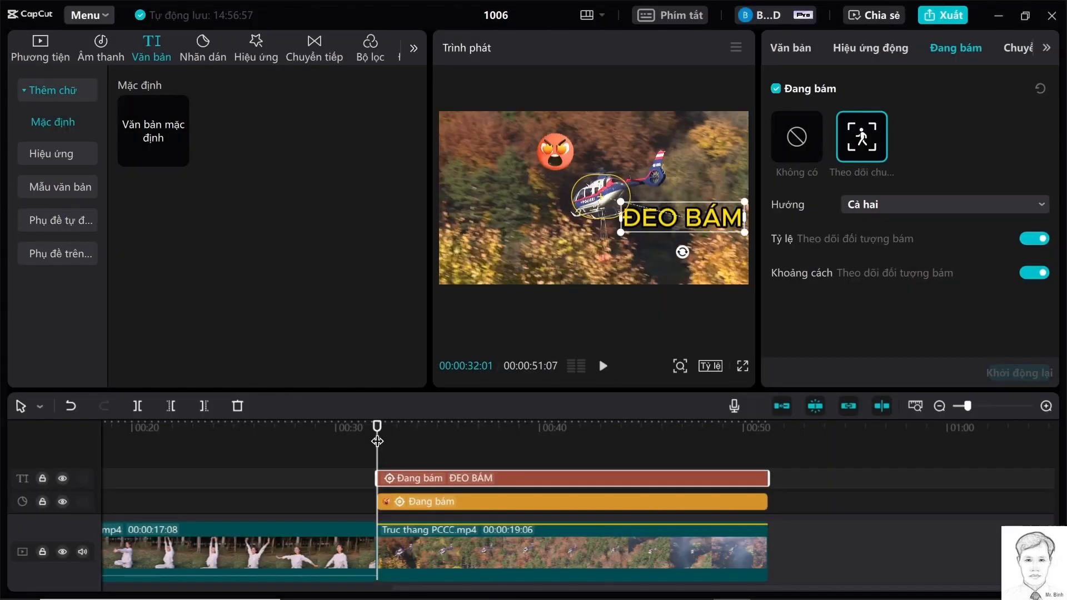
Scrub through the helicopter clip and play it from 00:00:34:07 to check that the emoji and text follow the helicopter
left_click_drag(377, 441, 739, 475)
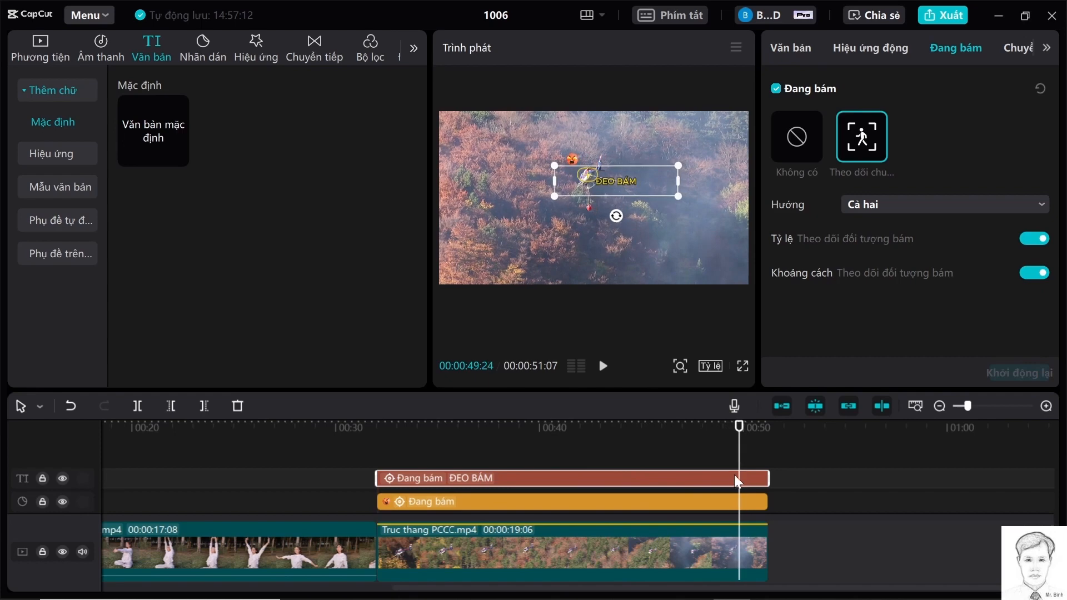
left_click(603, 457)
left_click(422, 457)
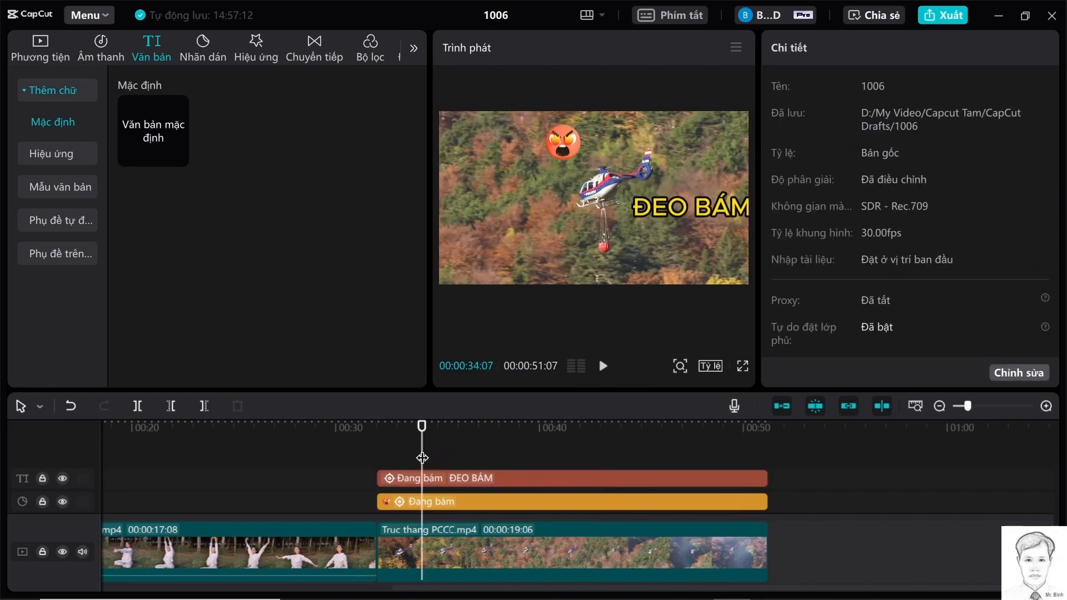
key("space")
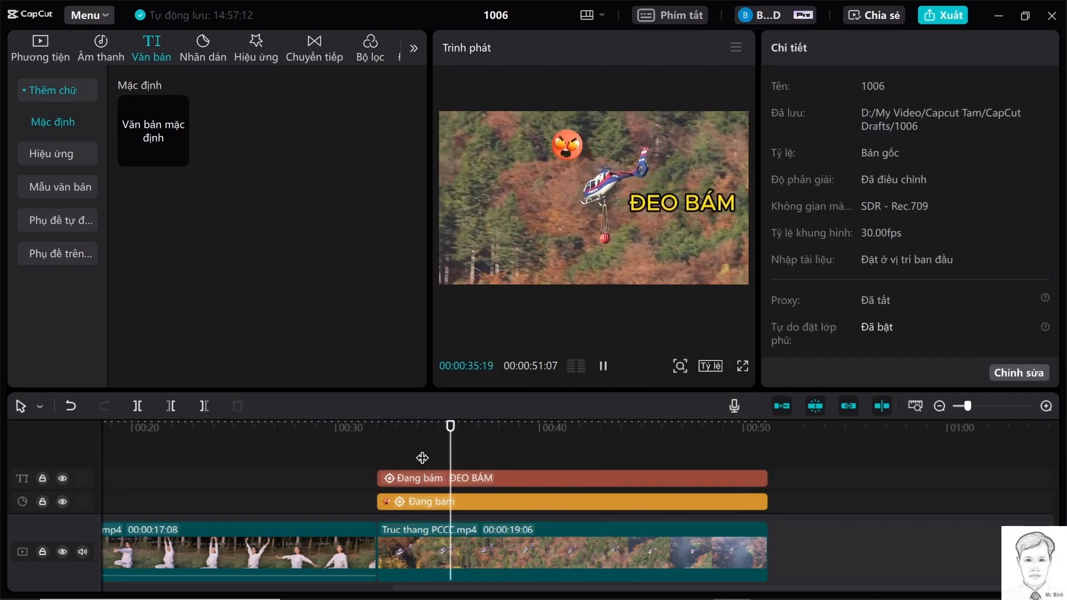